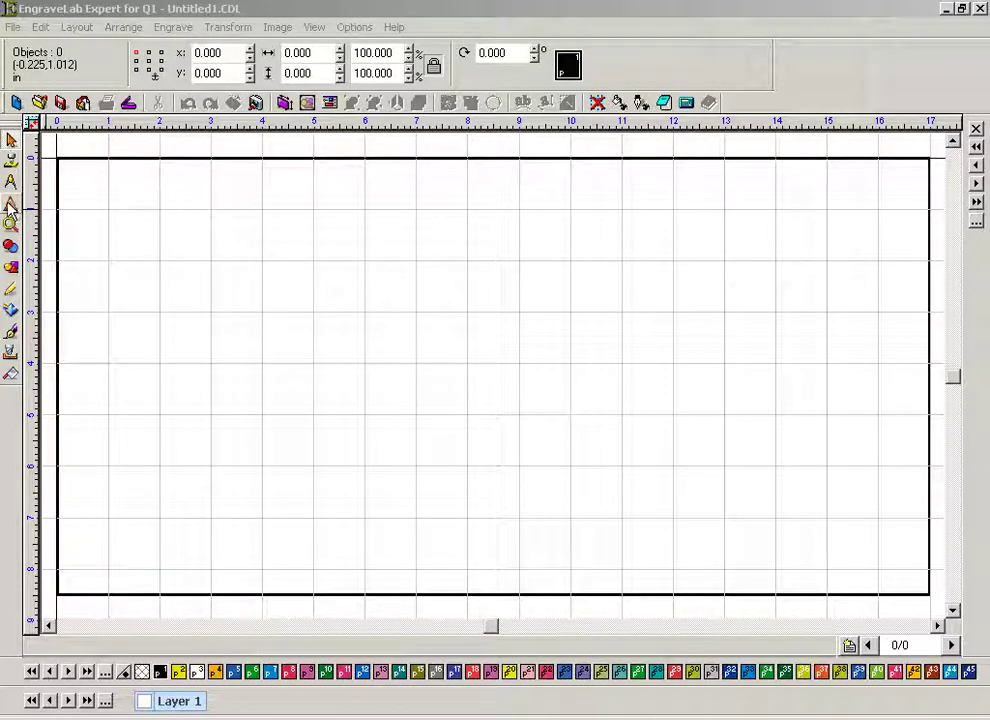
Choose Text Compose and start a text entry on the blank Untitled1.CDL page
click(10, 205)
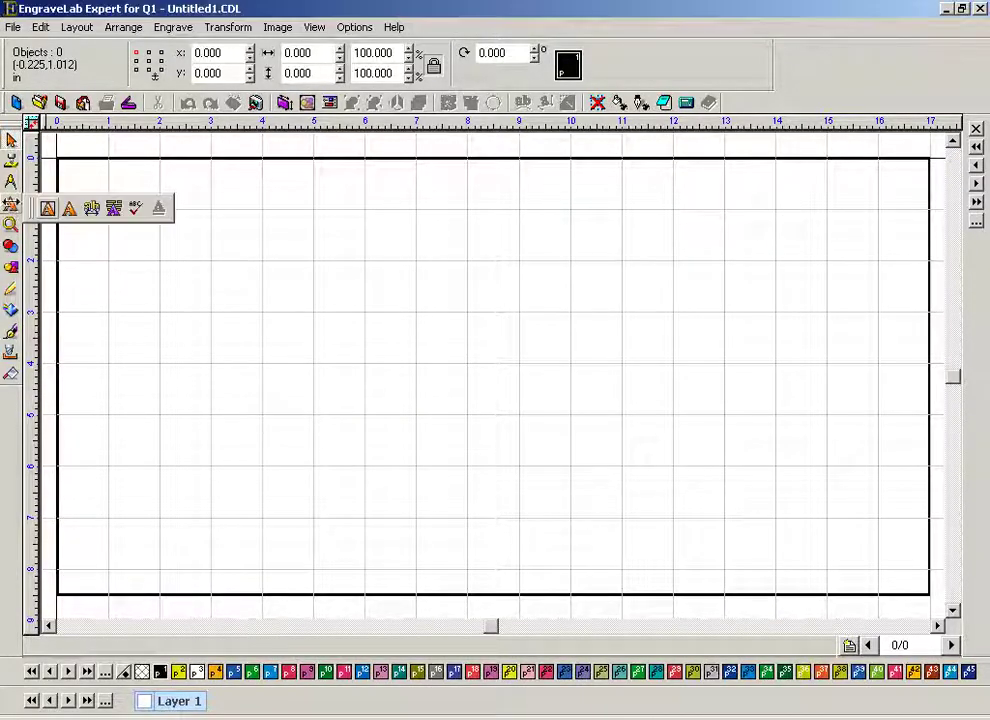
click(70, 210)
click(351, 340)
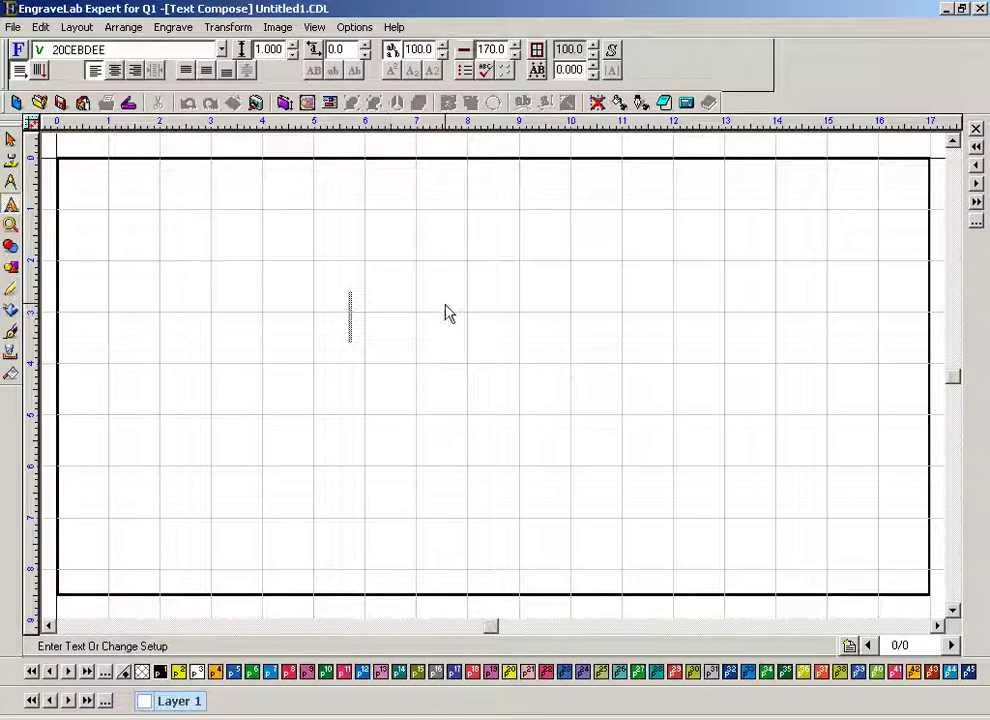
Bring up Font Detective, move it up-left, browse the groups keeping All Fonts, and open Options
click(18, 50)
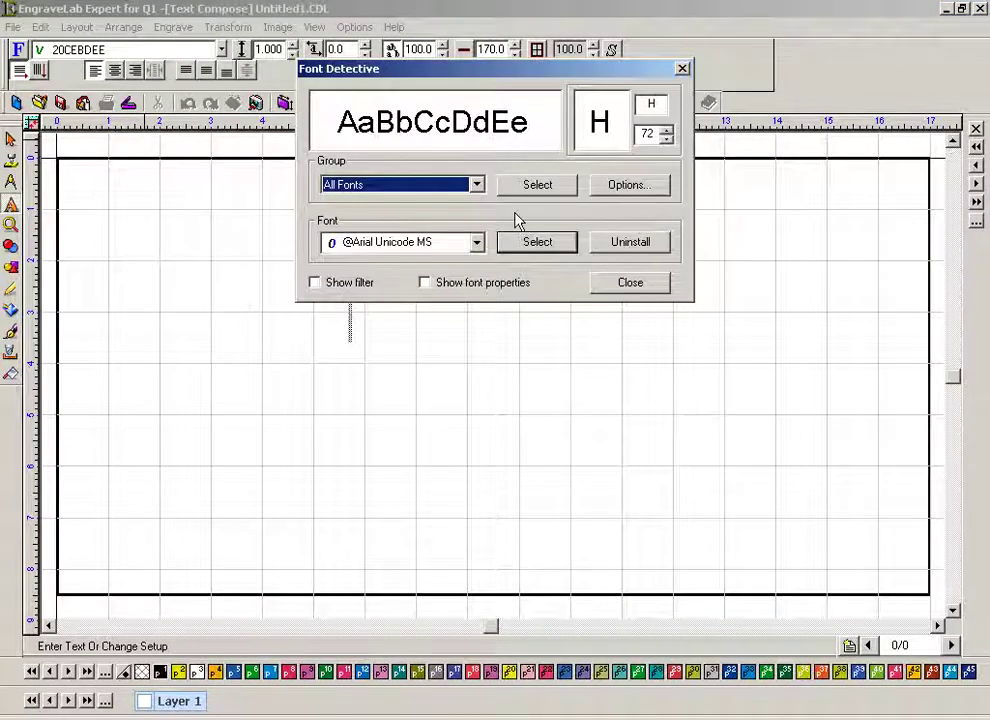
drag(390, 68, 233, 137)
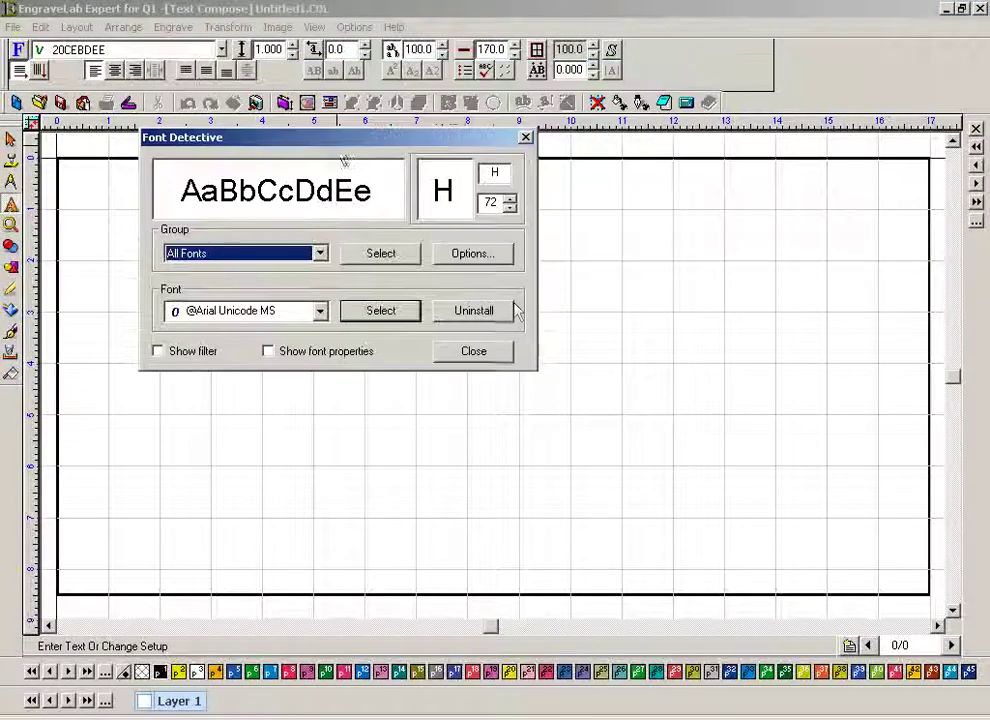
click(320, 255)
click(320, 323)
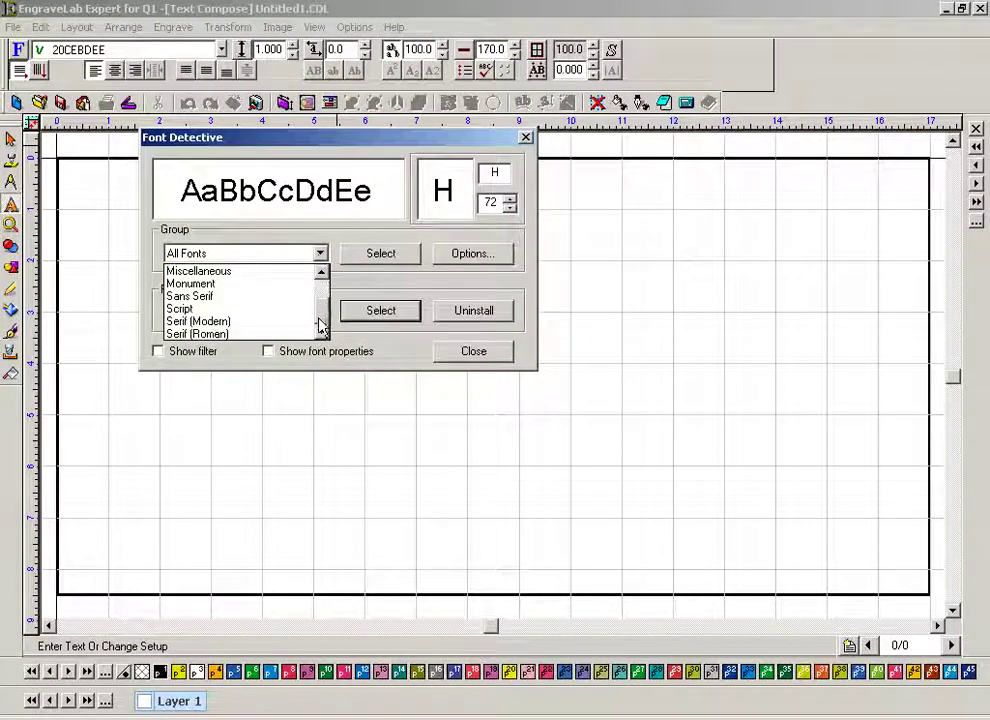
drag(321, 318, 324, 285)
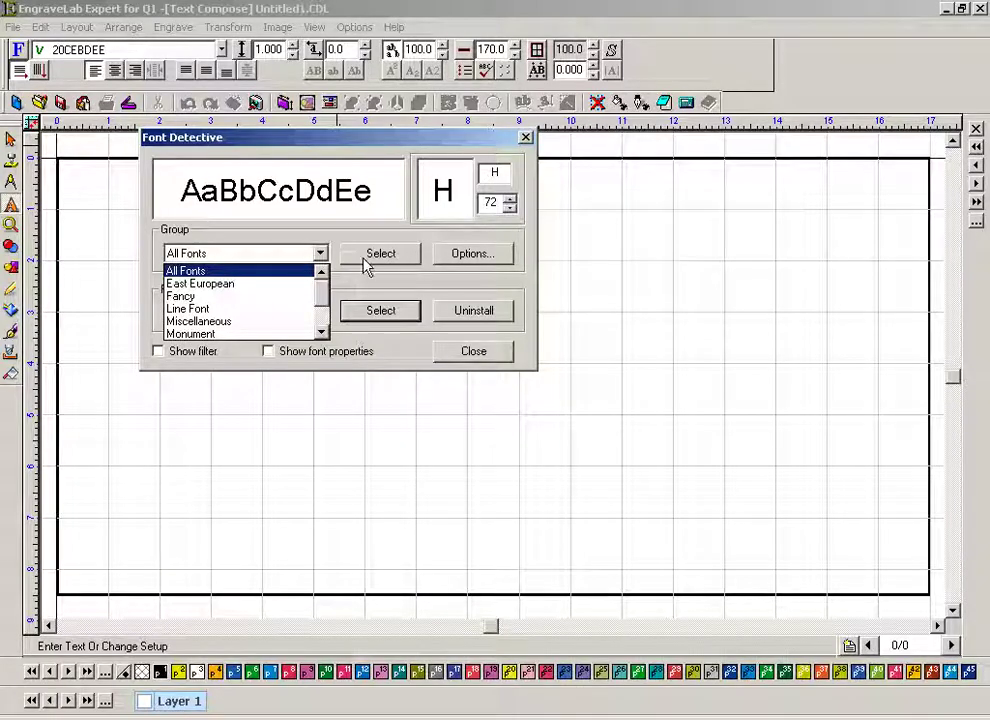
click(472, 256)
click(472, 255)
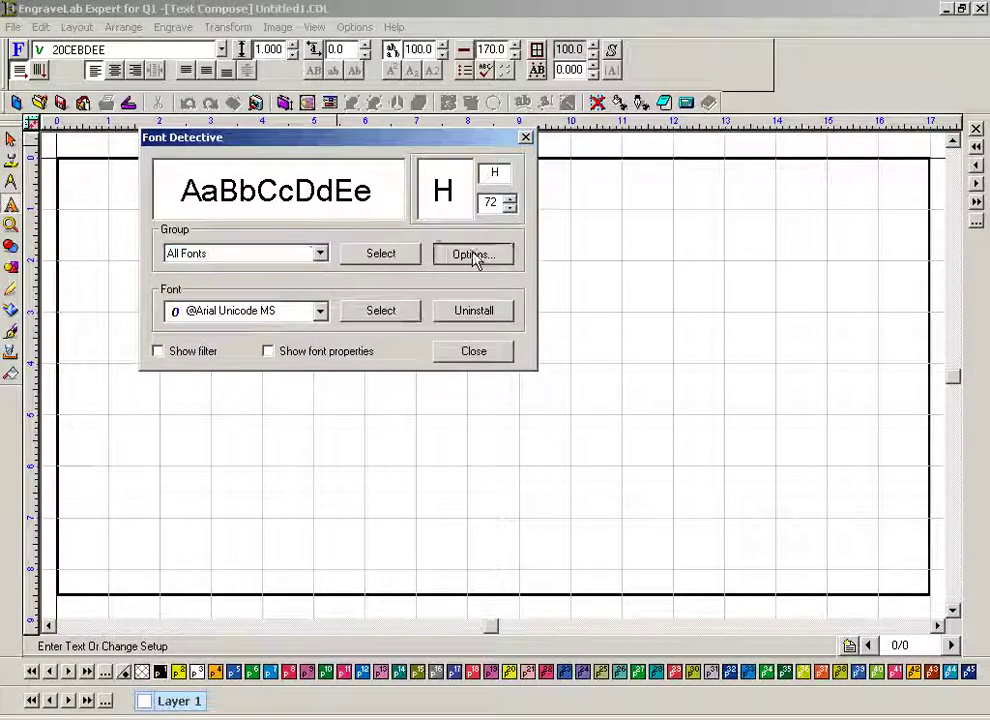
Add a new font group named 'Q1E Engraving Fonts' that is initially empty
click(476, 278)
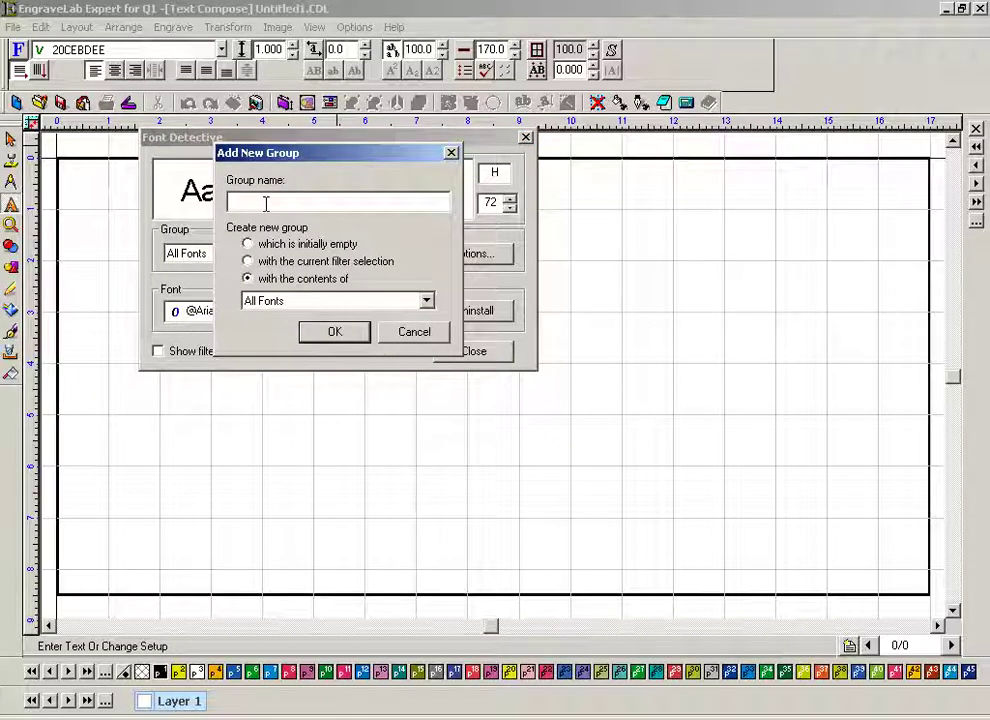
text(Q1E )
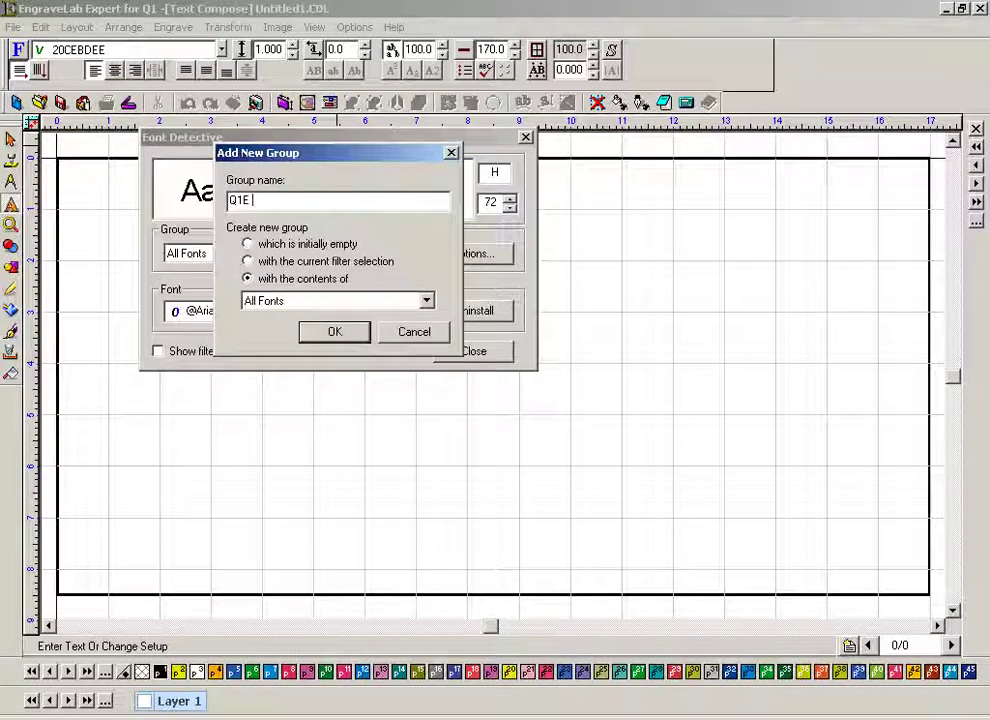
text(Engra)
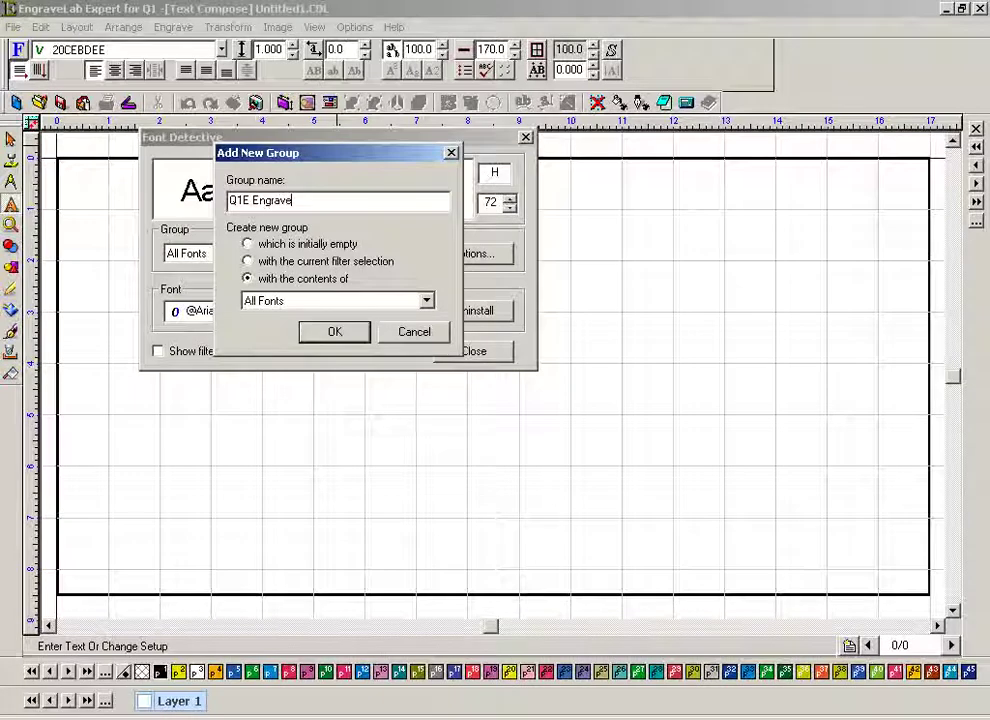
text(ving F)
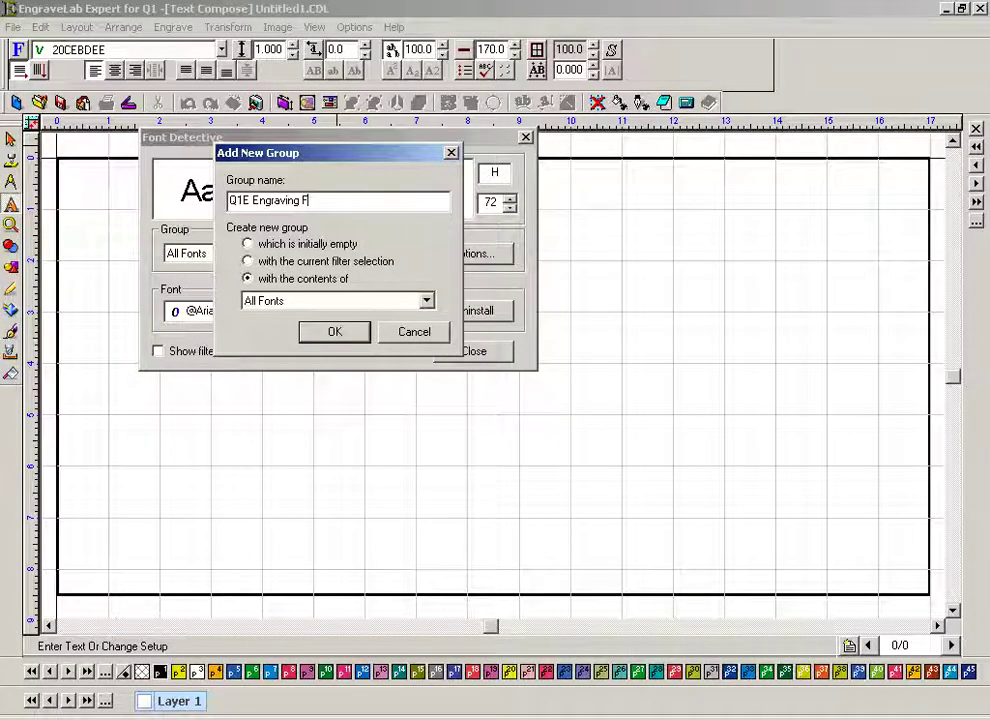
text(onts)
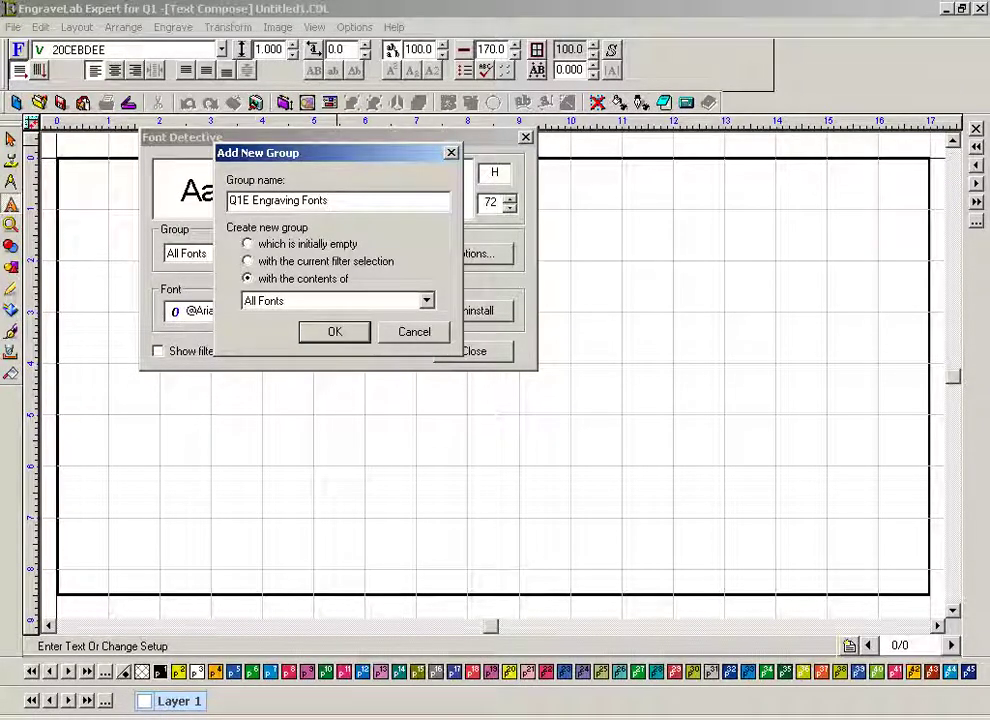
click(248, 244)
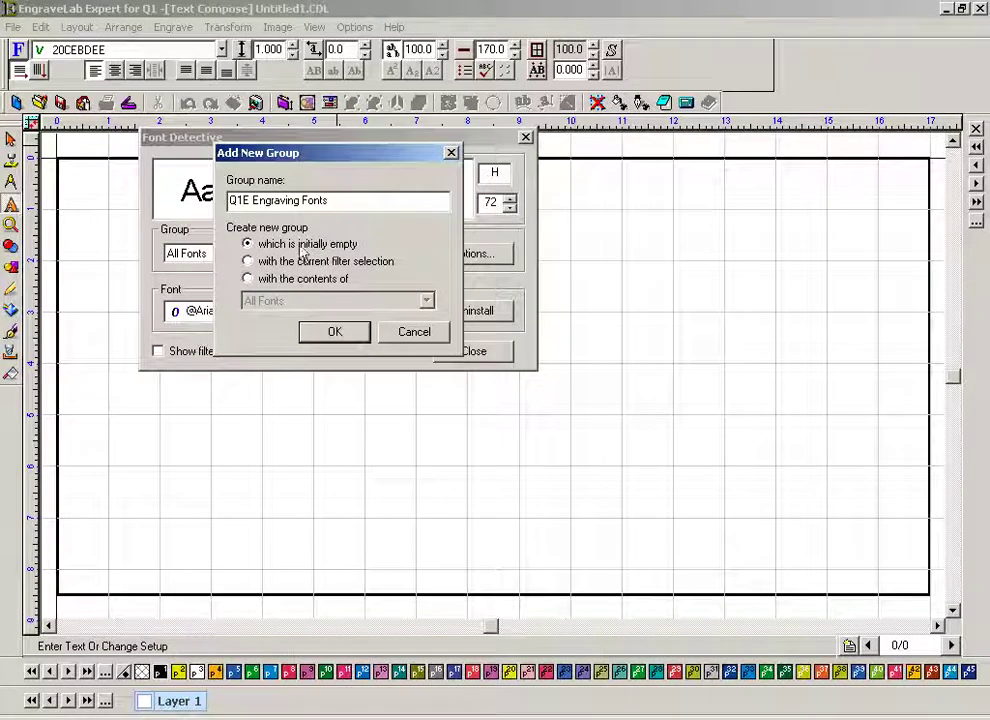
click(336, 334)
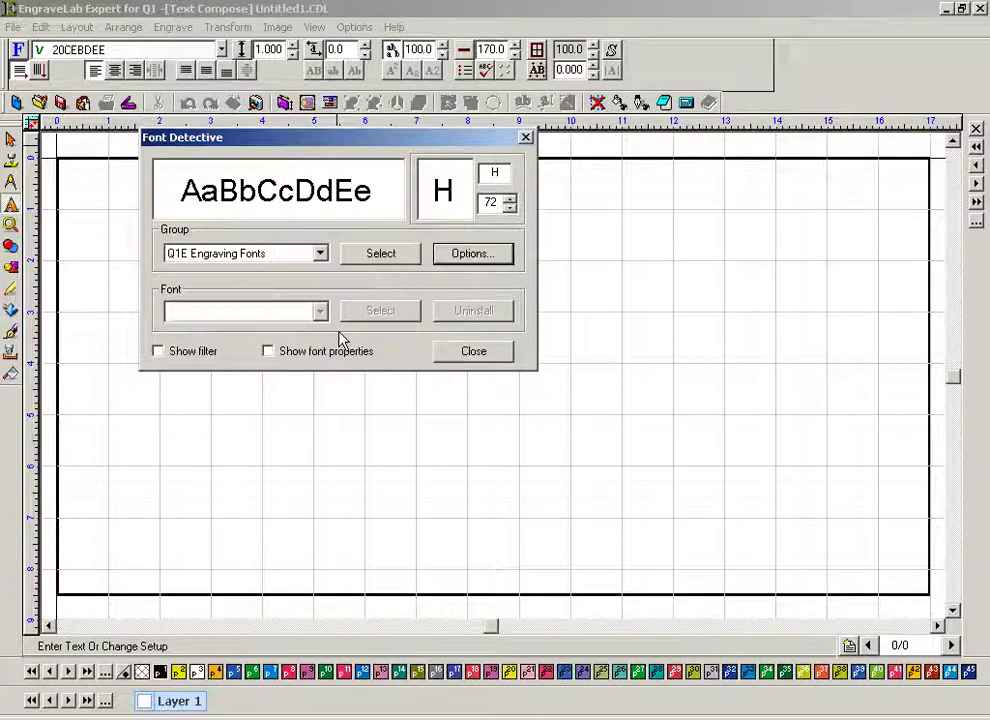
Edit the new group and scroll the Group Editor font list to the Q1E fonts
click(474, 256)
click(476, 311)
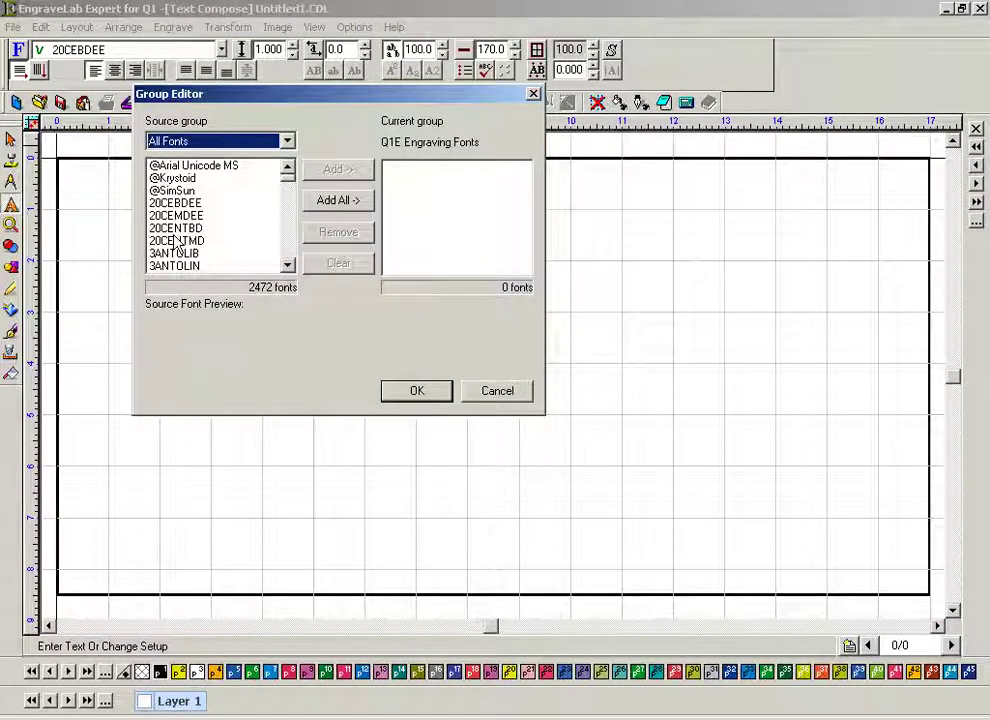
mouse_move(287, 176)
mouse_down()
mouse_move(287, 261)
mouse_move(283, 163)
mouse_up()
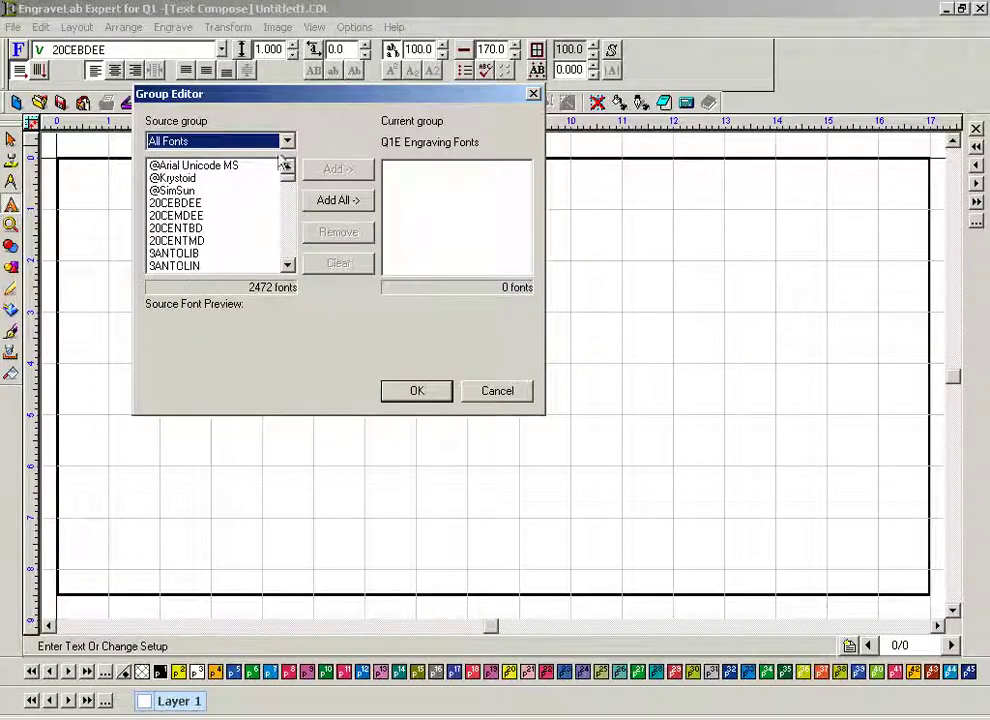
click(172, 203)
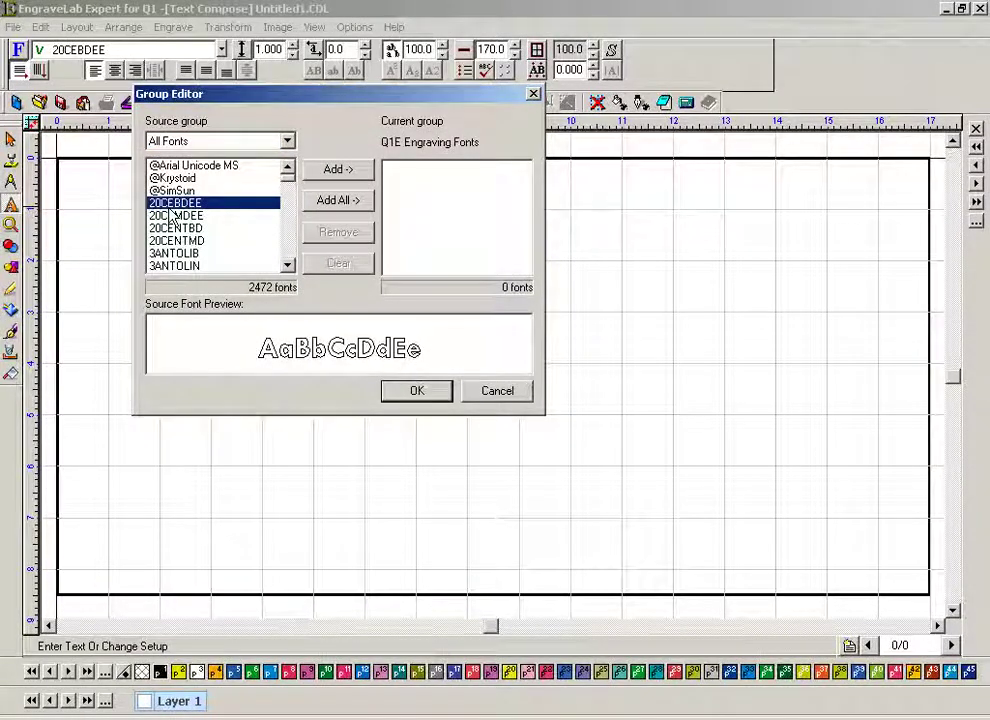
key(q)
click(287, 266)
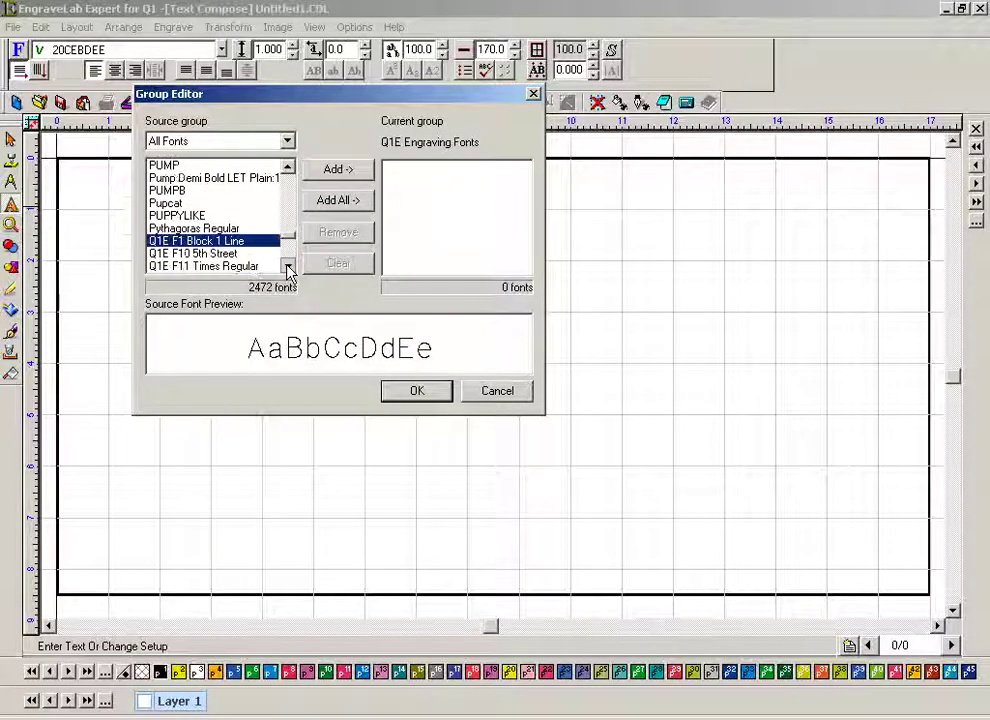
click(287, 266)
drag(287, 268, 290, 240)
click(287, 166)
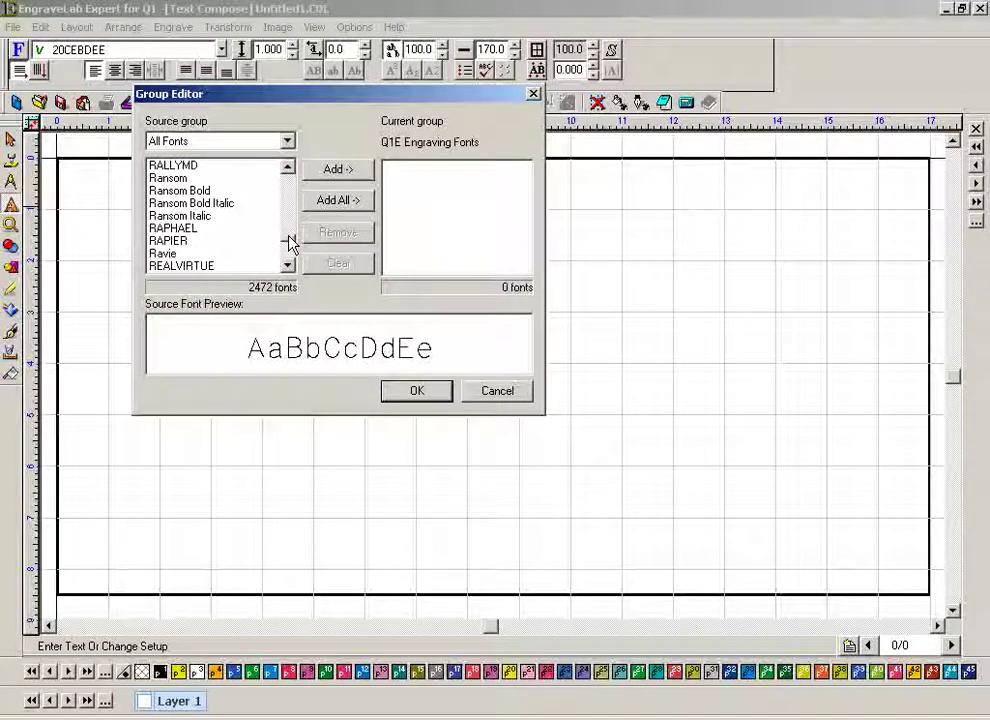
click(289, 267)
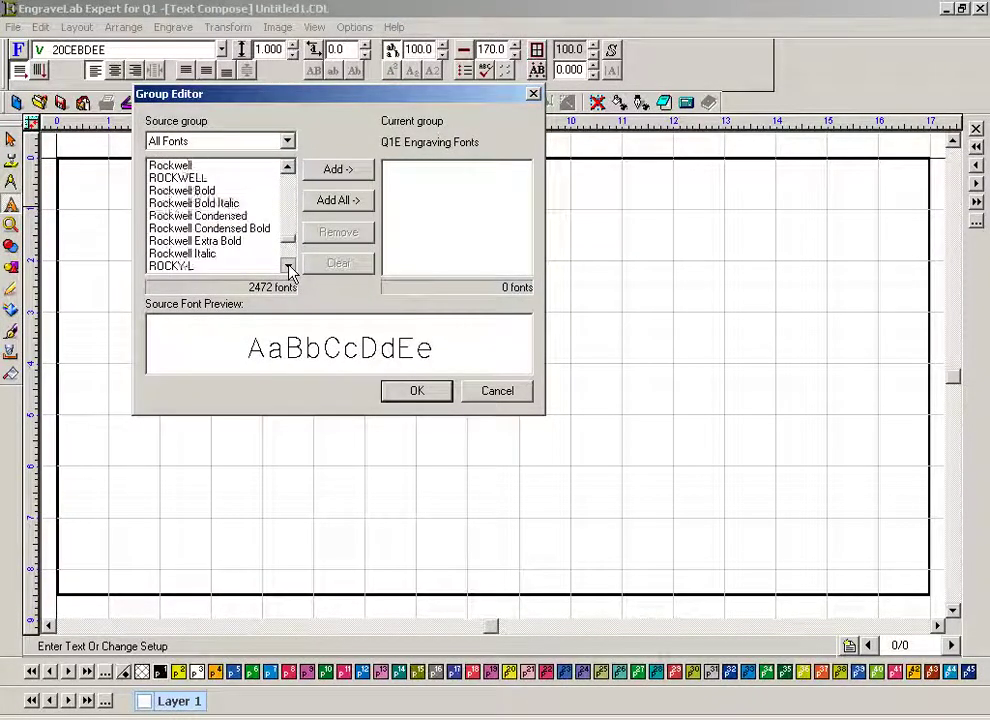
click(289, 267)
click(289, 267)
click(289, 267)
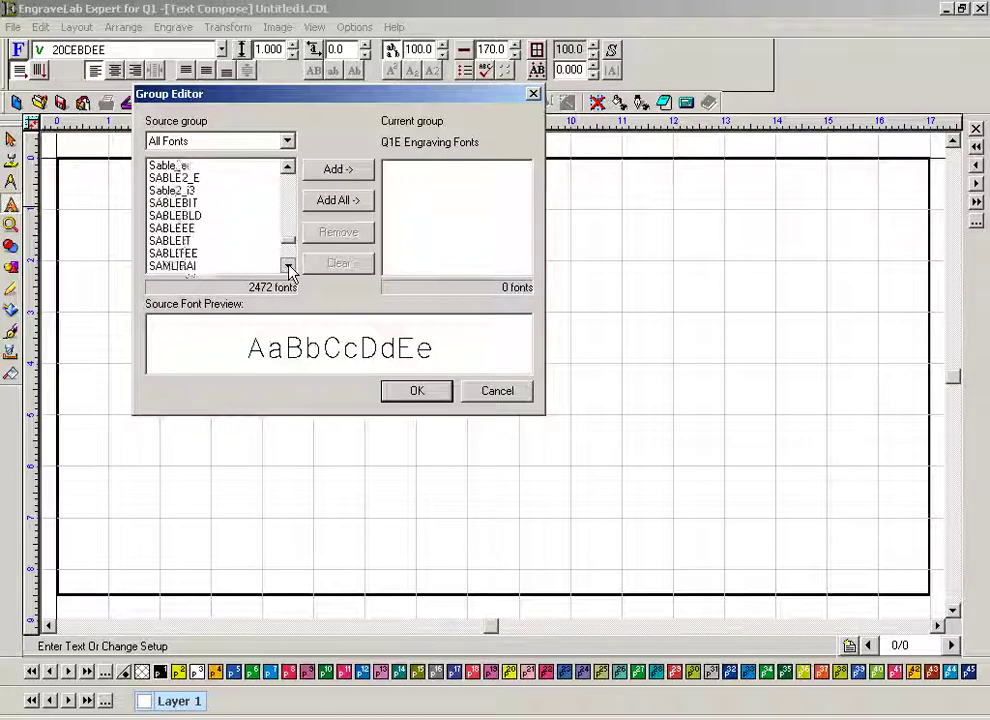
click(289, 267)
Add Q1E F1 Block 1 Line through Q1E SX Special Shape to the group and save it
click(178, 216)
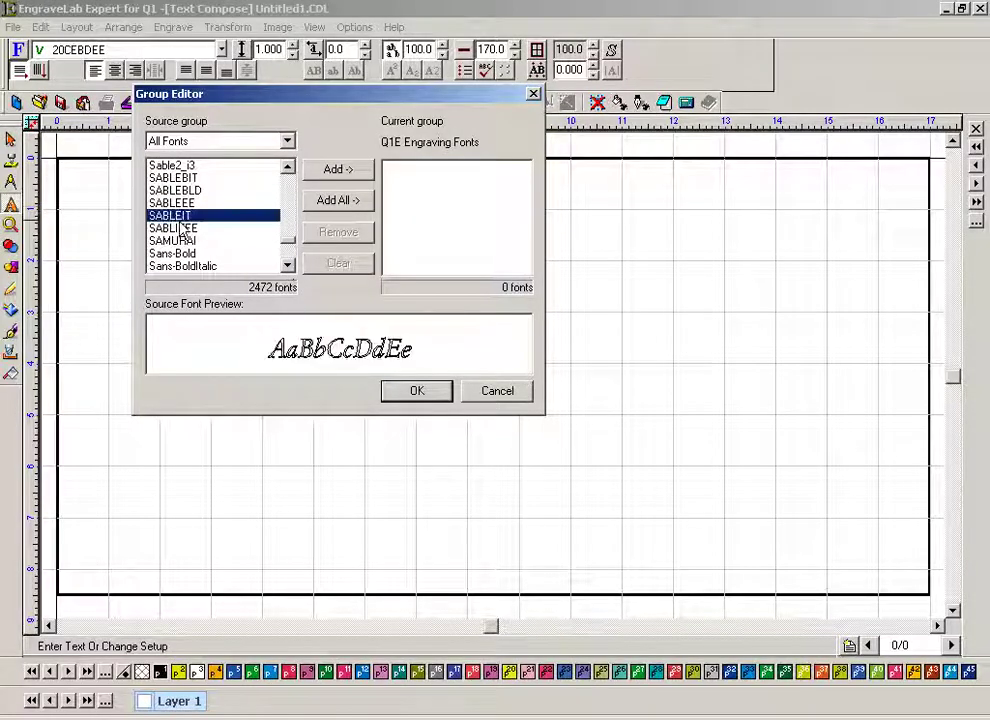
key(q)
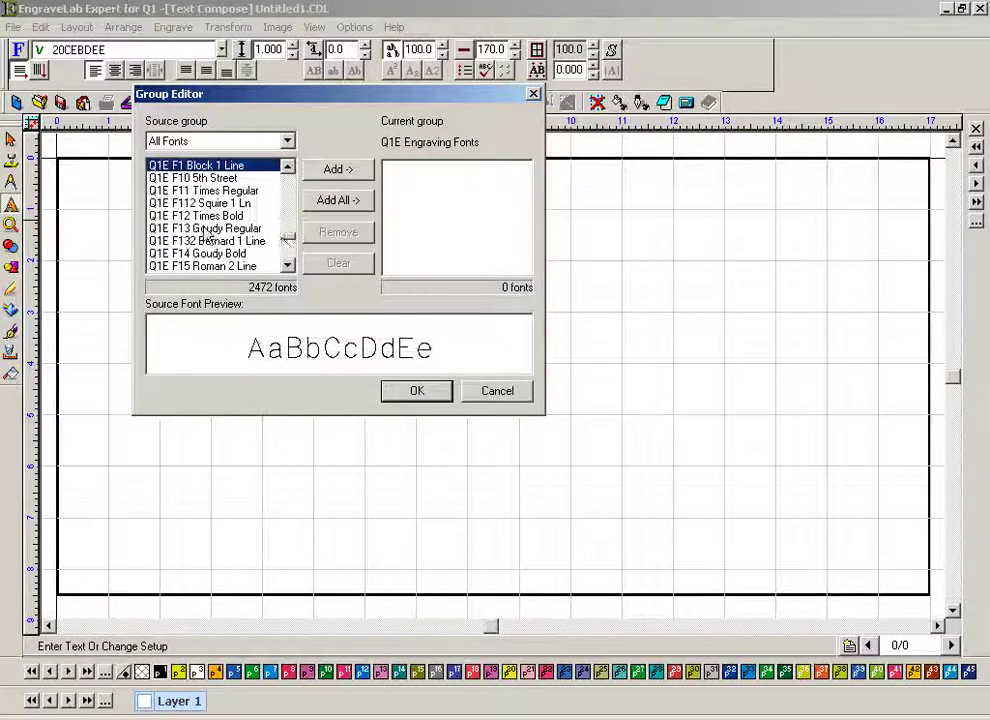
click(288, 266)
drag(288, 269, 288, 272)
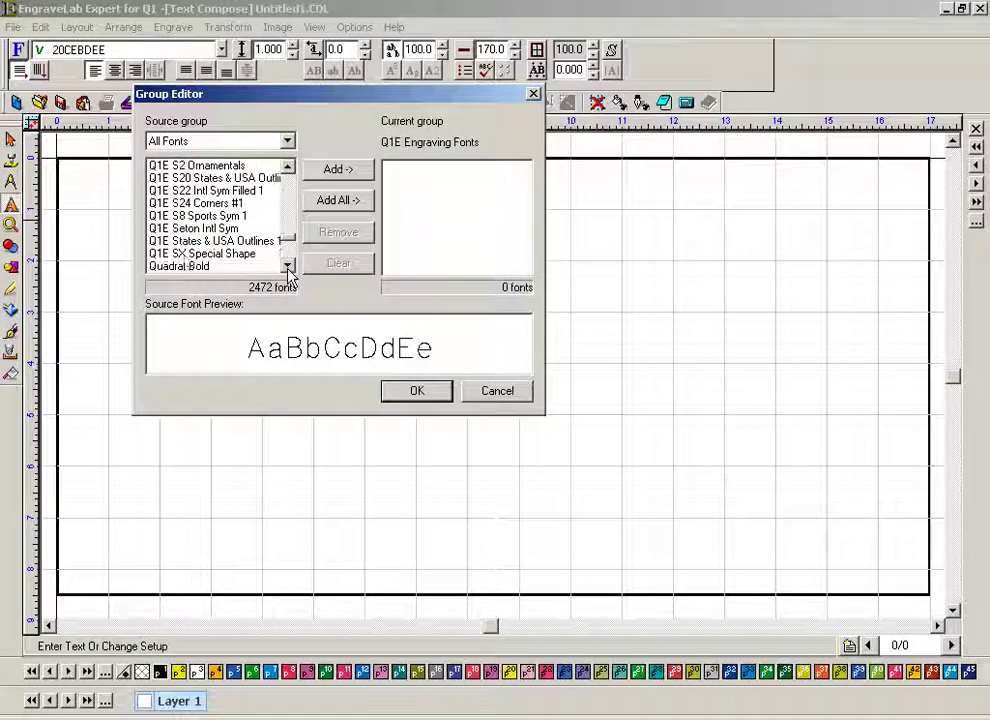
shift+click(187, 256)
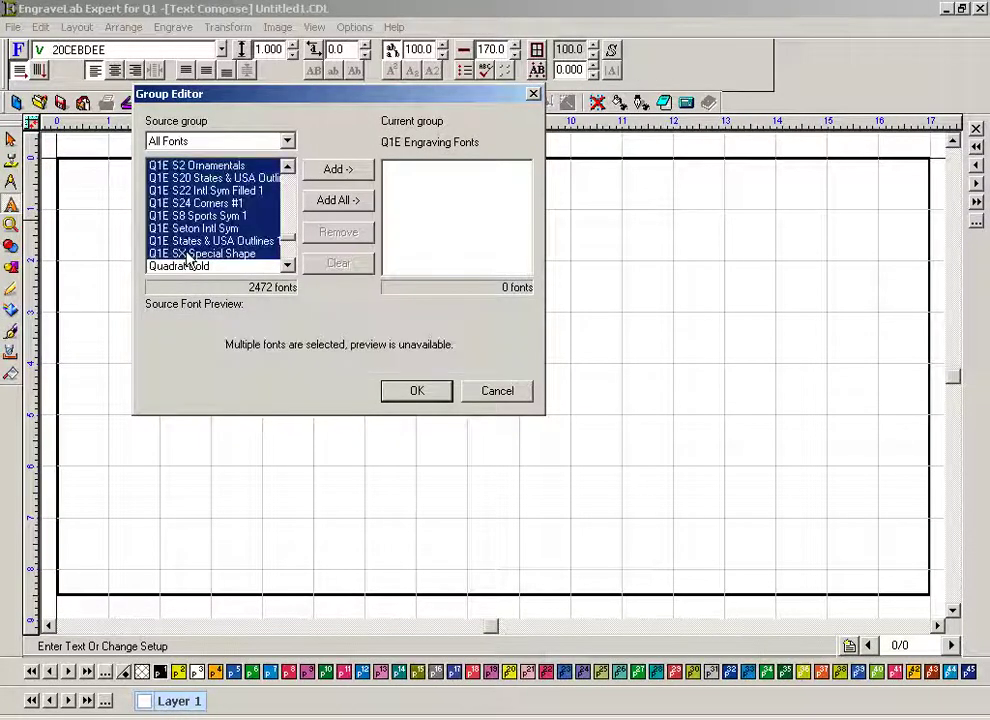
click(338, 170)
click(417, 391)
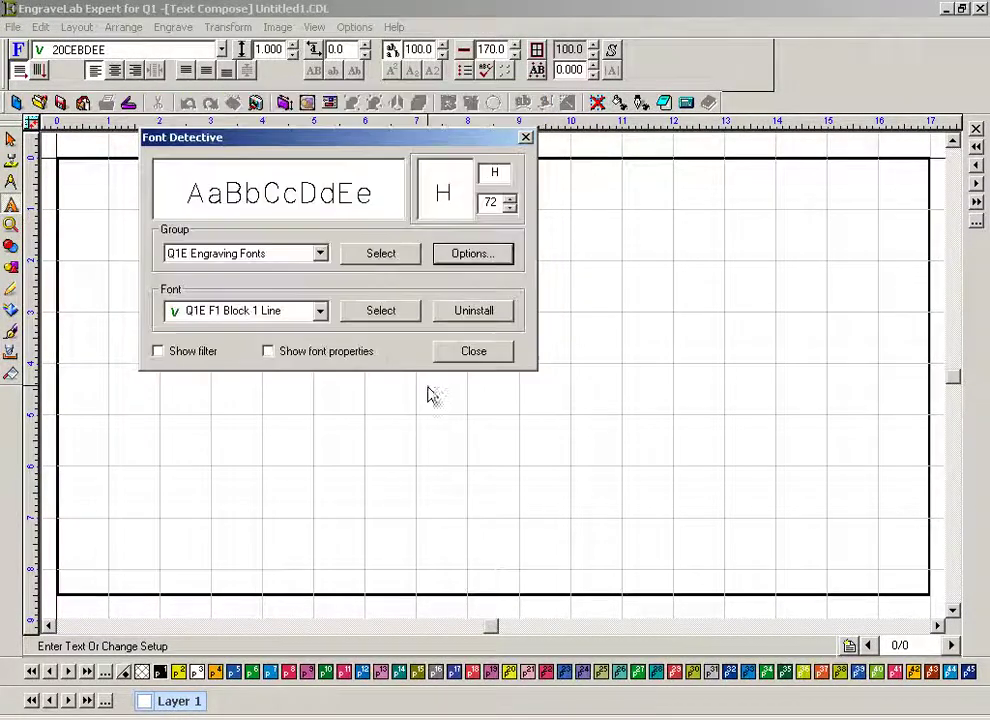
Select the Q1E Engraving Fonts group and expand then collapse All Fonts in the font list
click(379, 253)
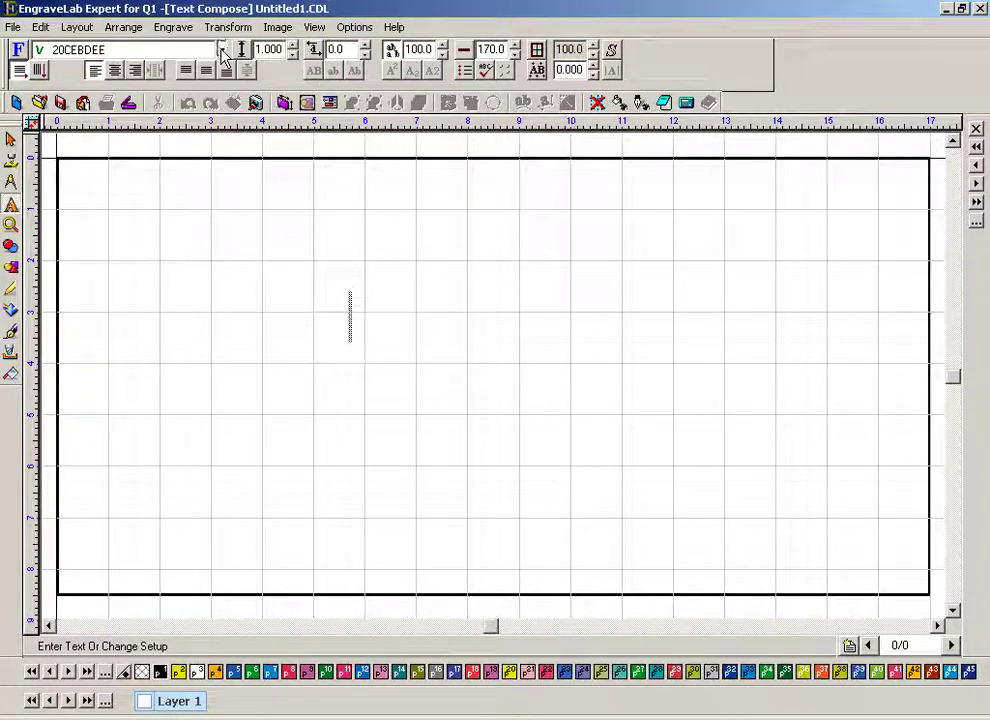
click(221, 49)
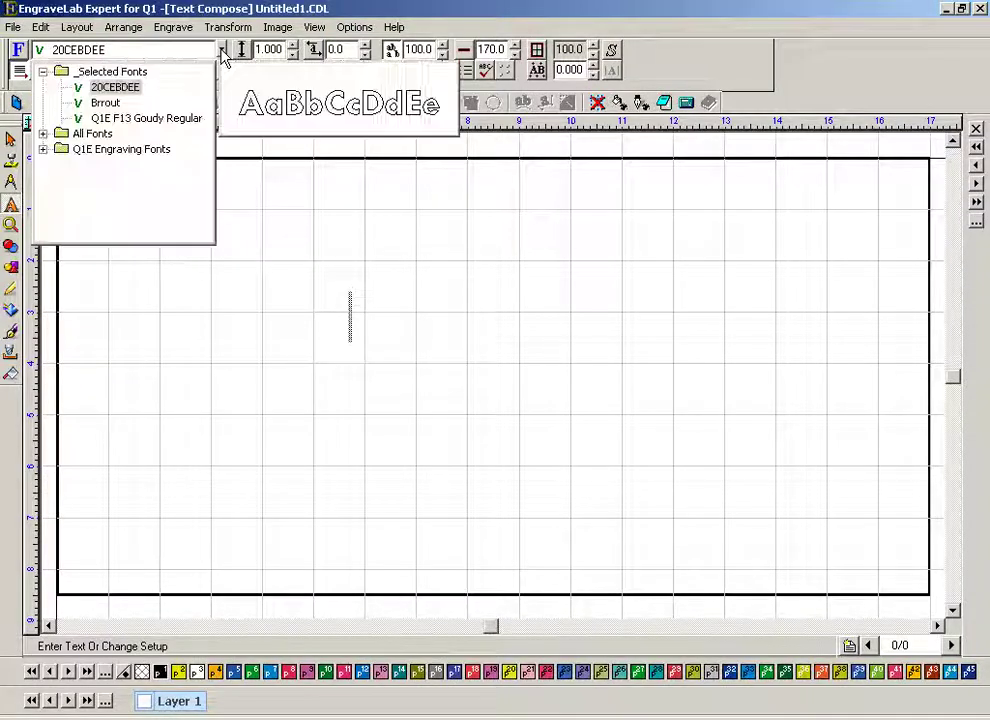
click(42, 133)
mouse_move(207, 86)
mouse_down()
mouse_move(205, 221)
mouse_move(206, 78)
mouse_up()
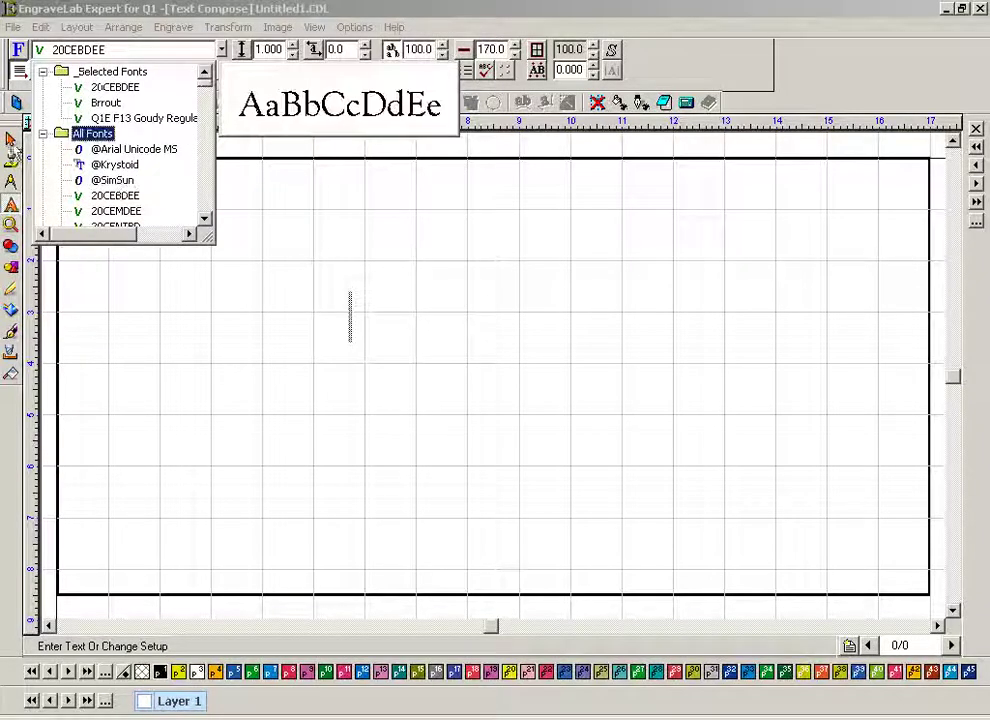
click(42, 133)
Browse the Q1E Engraving Fonts group in the font list, then close it and leave Text Compose
click(43, 150)
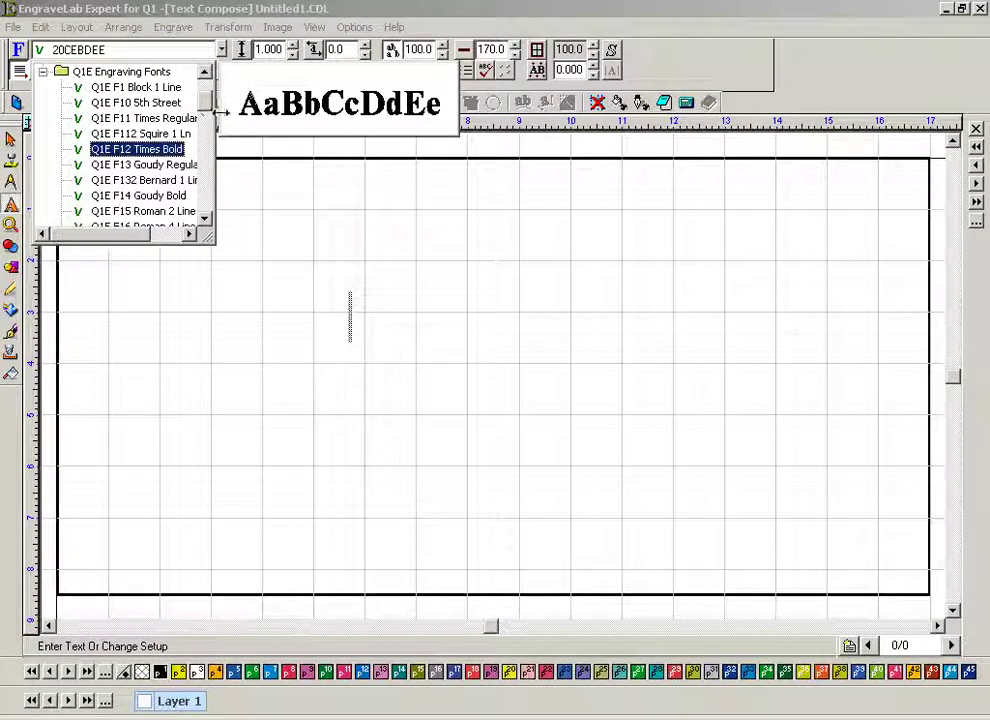
mouse_move(207, 108)
mouse_down()
mouse_move(206, 196)
mouse_move(207, 70)
mouse_move(207, 212)
mouse_move(205, 93)
mouse_up()
click(140, 118)
click(120, 149)
click(43, 149)
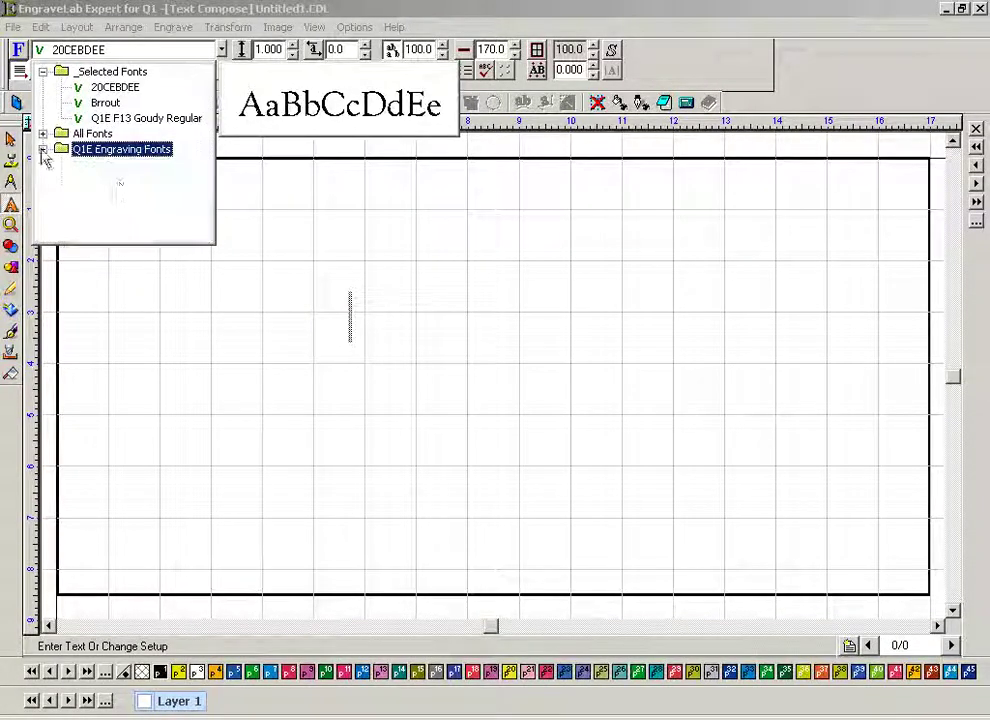
key(Up)
key(Escape)
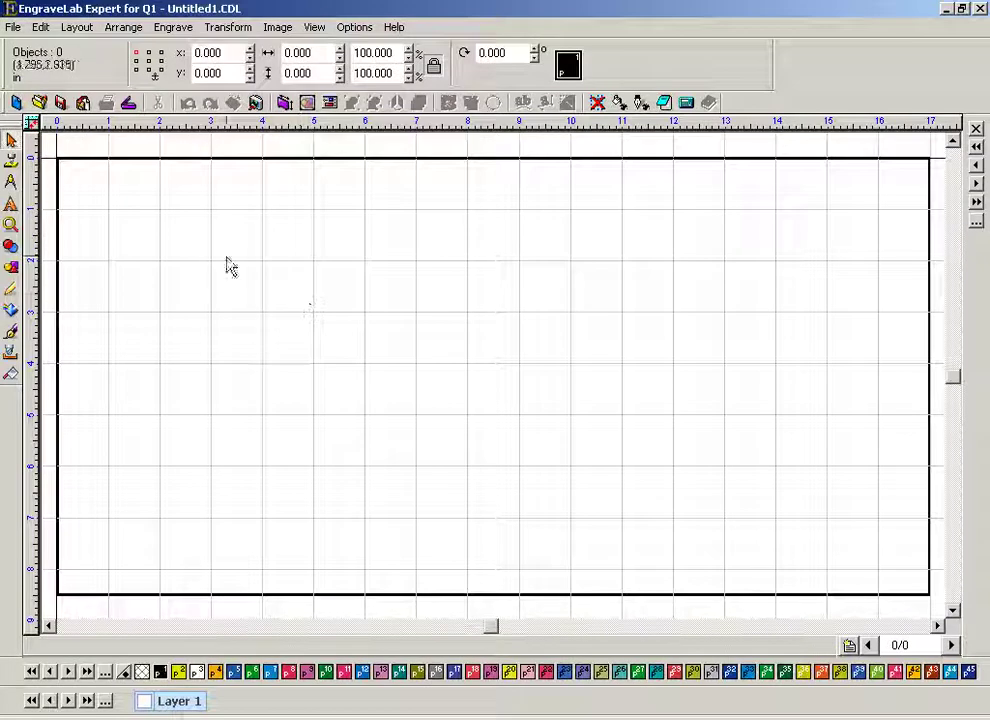
Start a new Text Compose entry on the page and bring up Font Detective
click(10, 205)
click(46, 208)
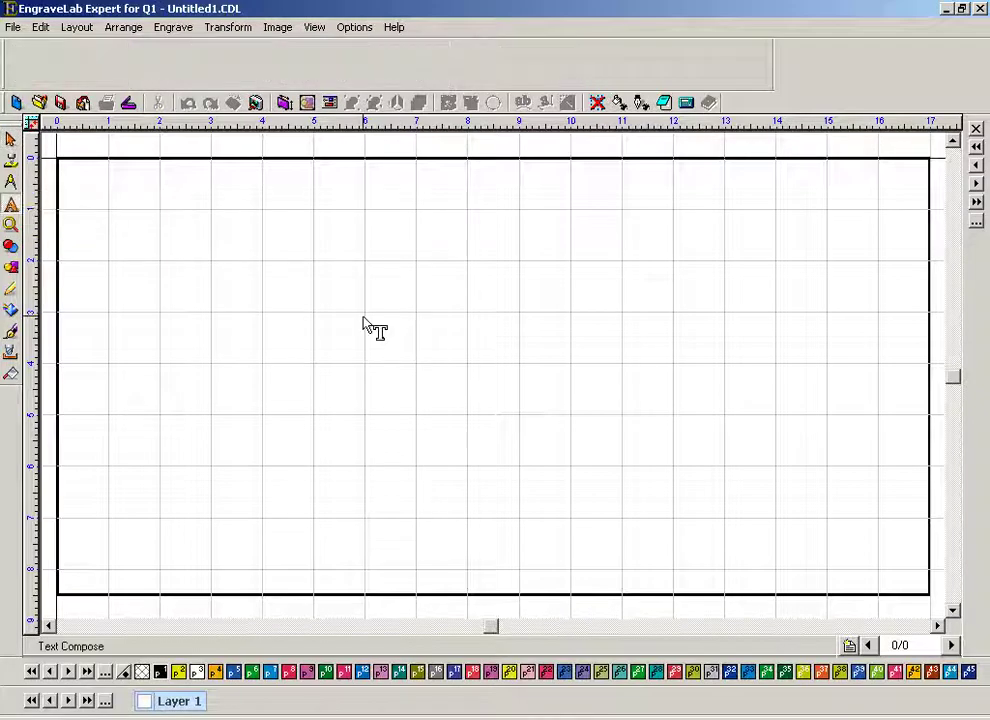
click(363, 322)
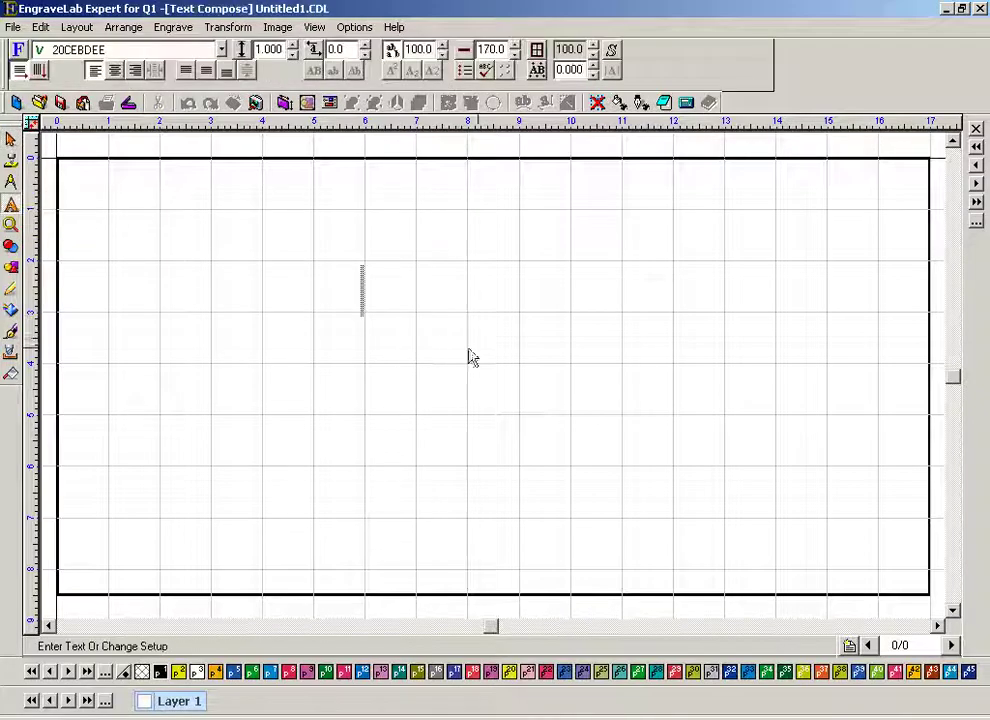
click(17, 50)
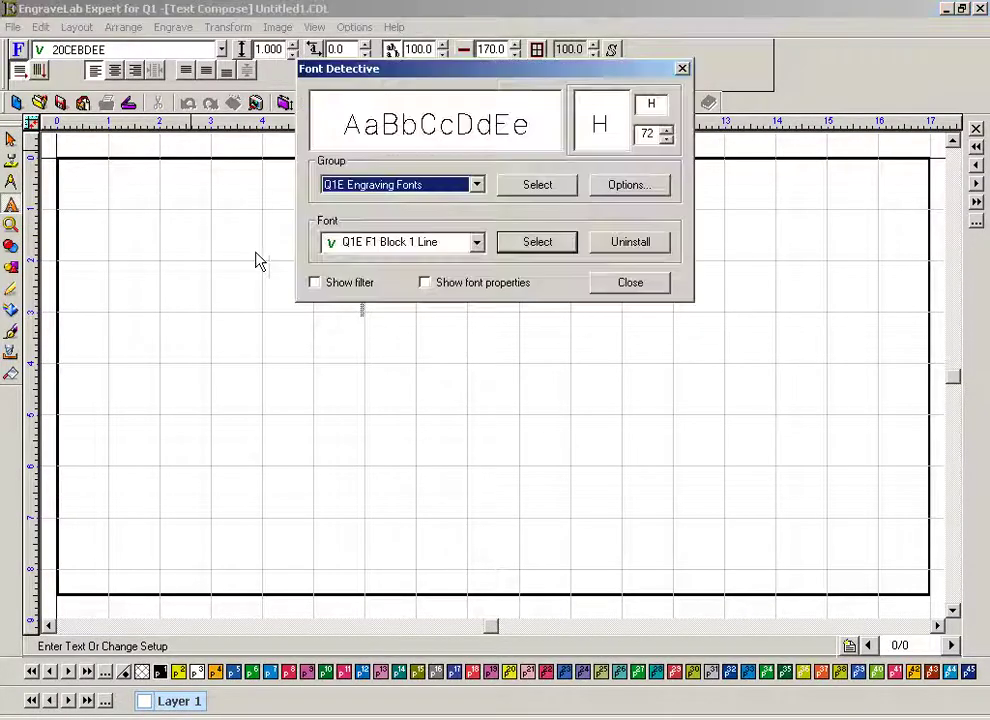
Set up a new initially empty font group named 'Used Daily'
click(630, 186)
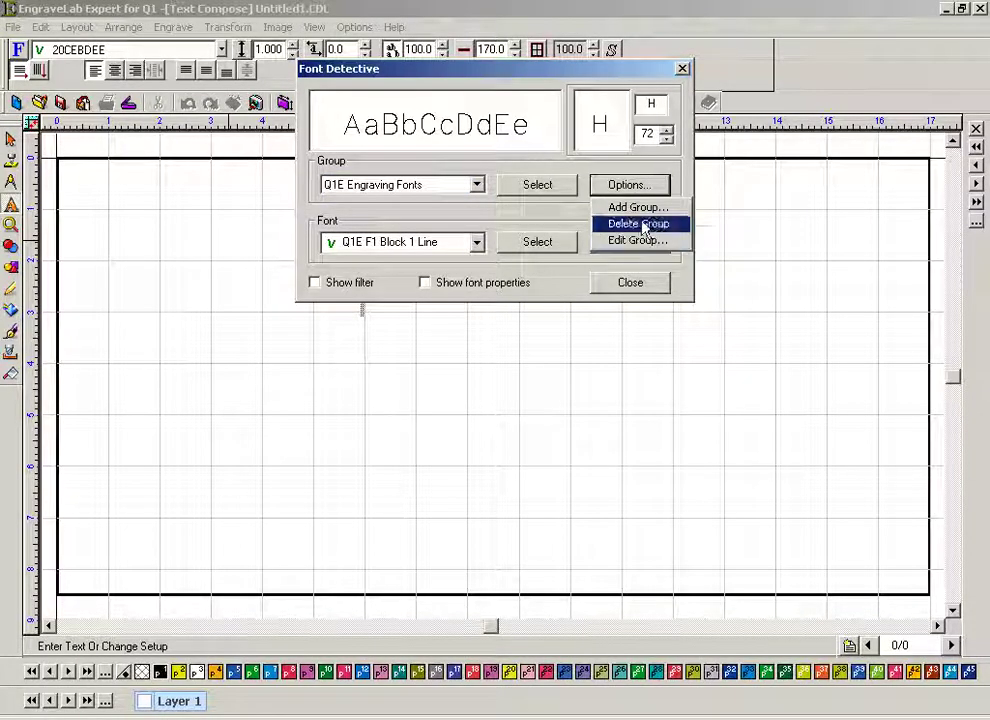
click(639, 207)
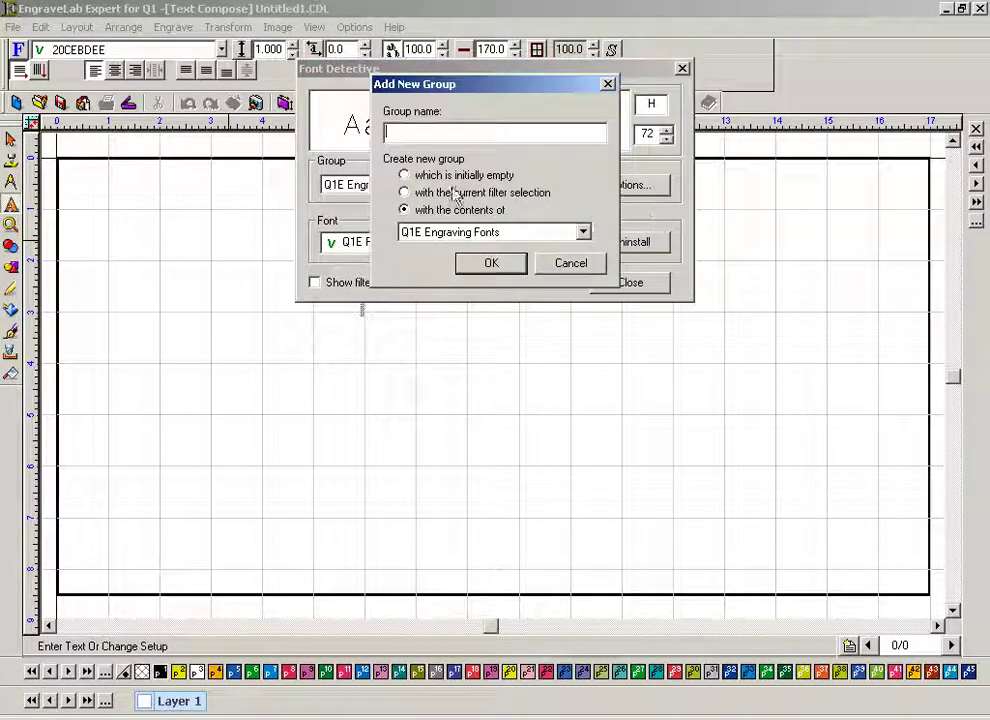
click(403, 175)
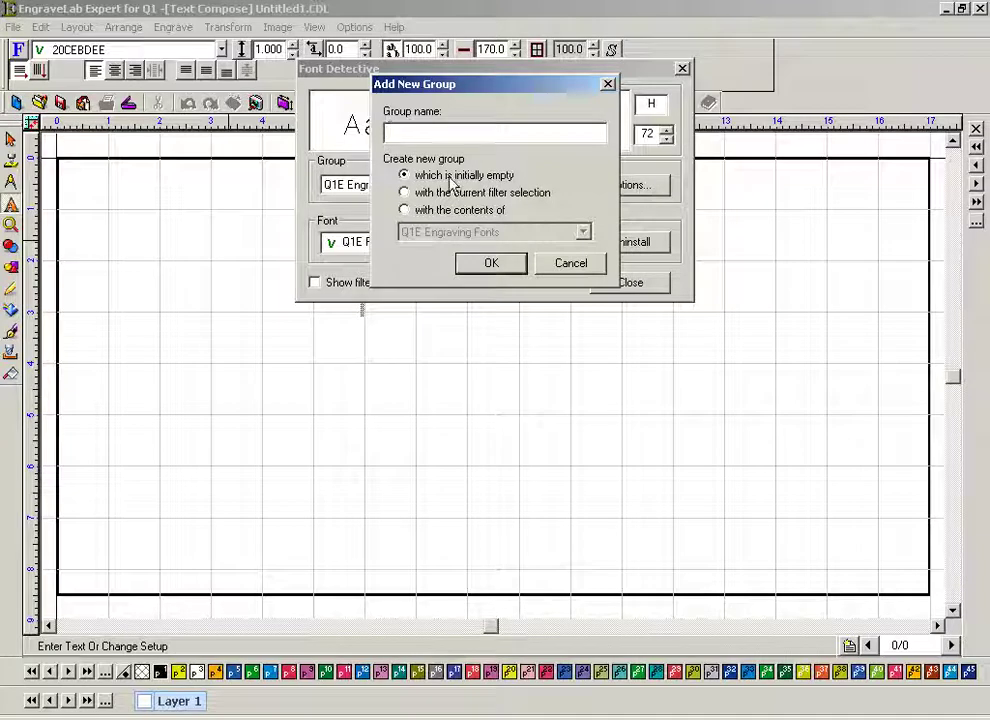
text(Used )
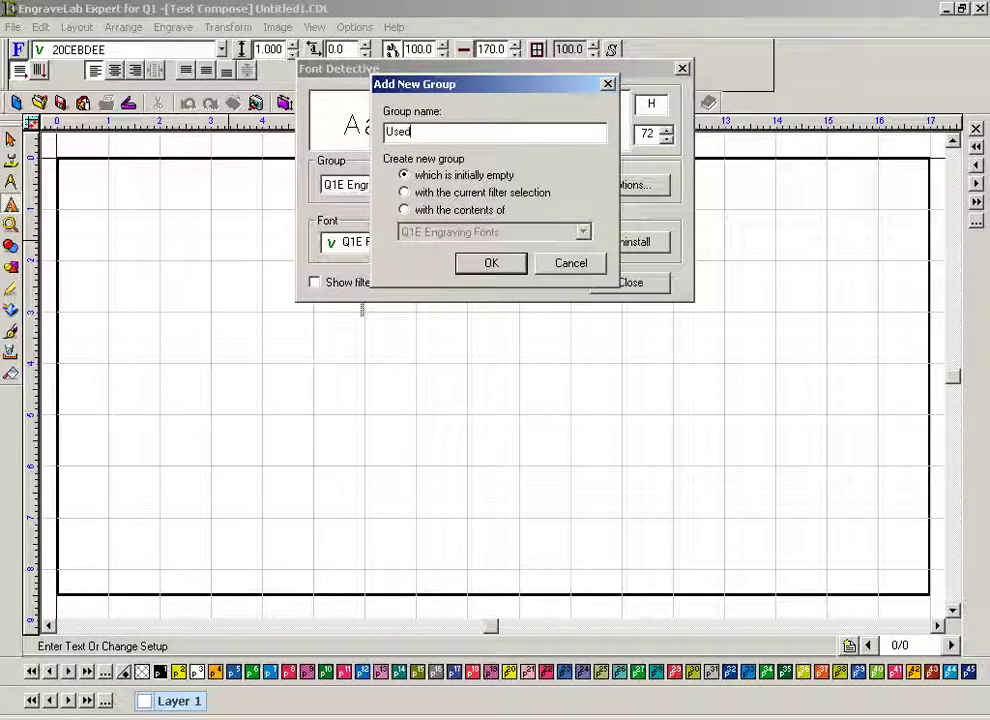
text(Dai)
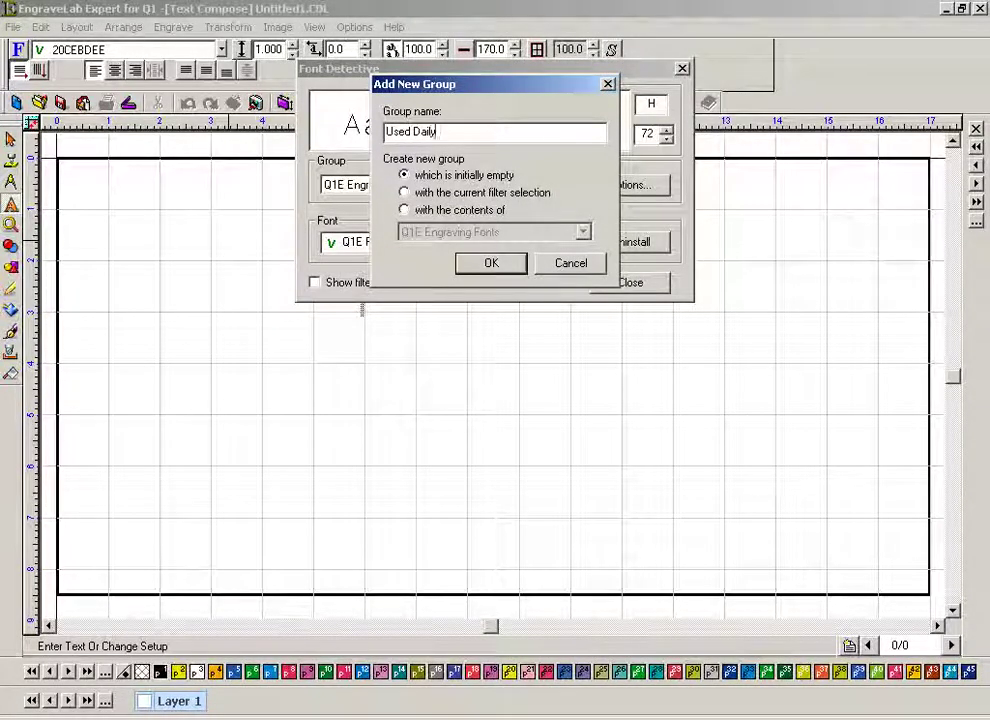
text(ly)
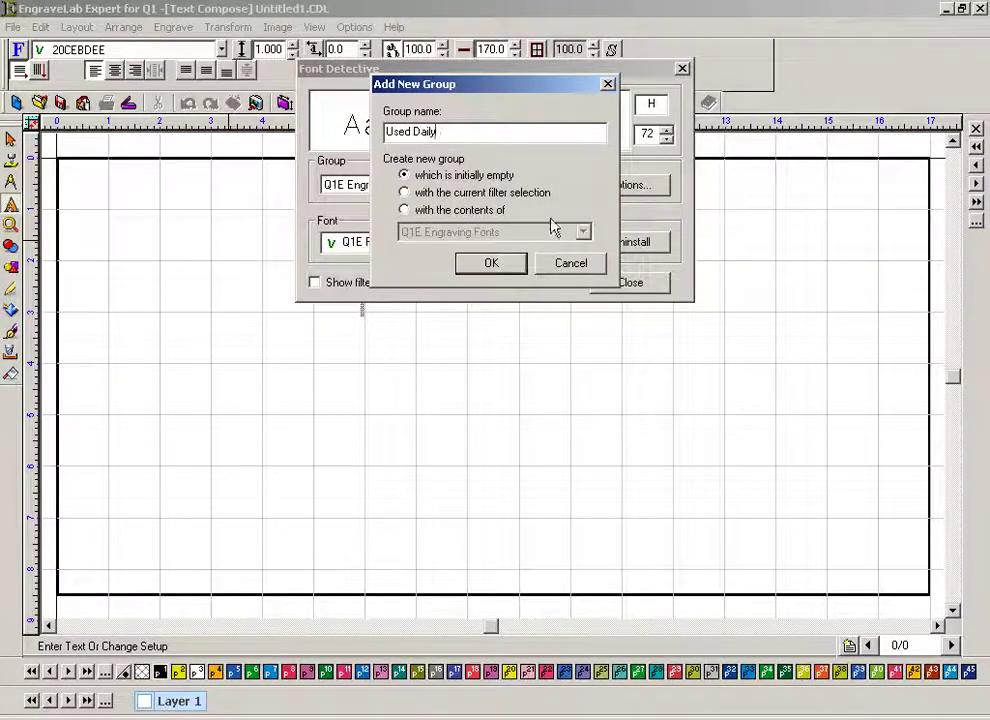
Create the Used Daily group and add Q1E F1 Block 1 Line to it in the Group Editor
click(491, 264)
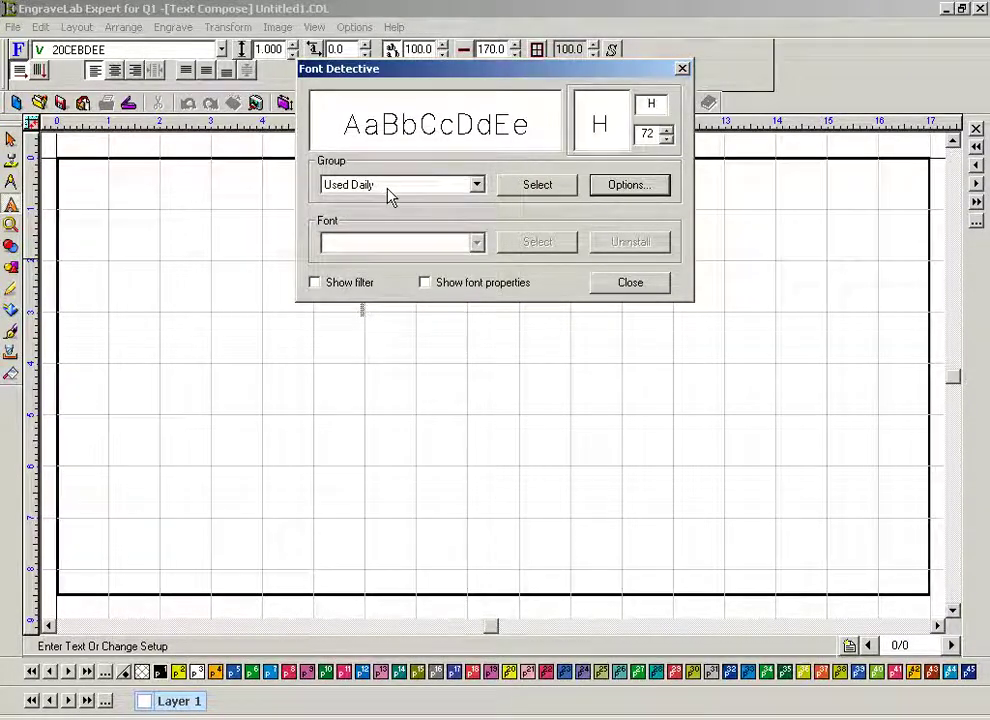
click(627, 188)
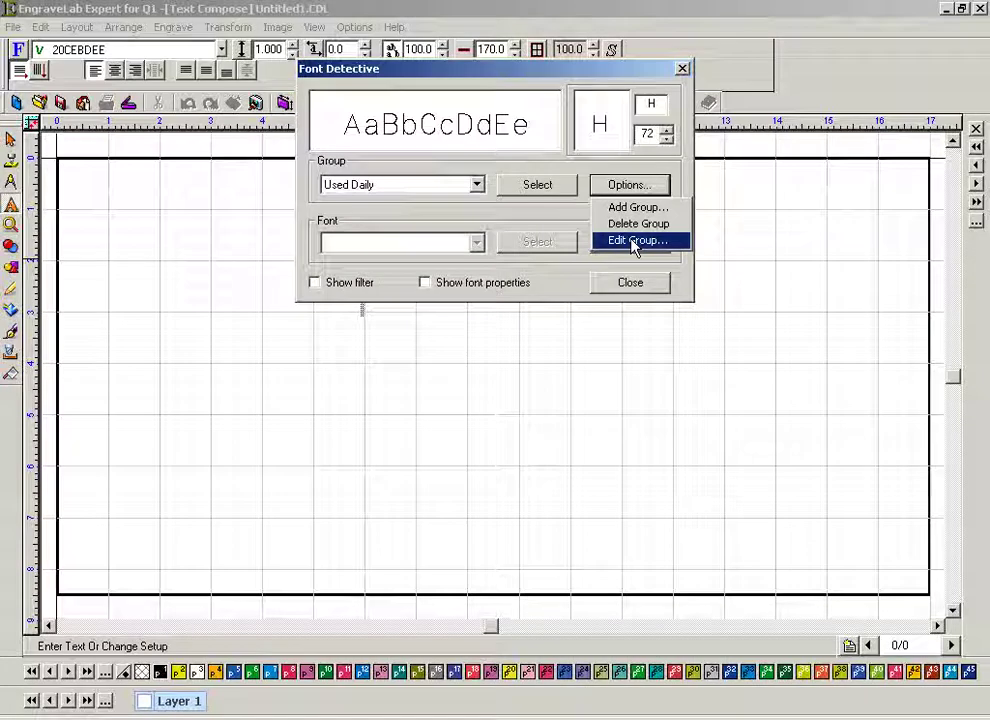
click(632, 242)
click(320, 148)
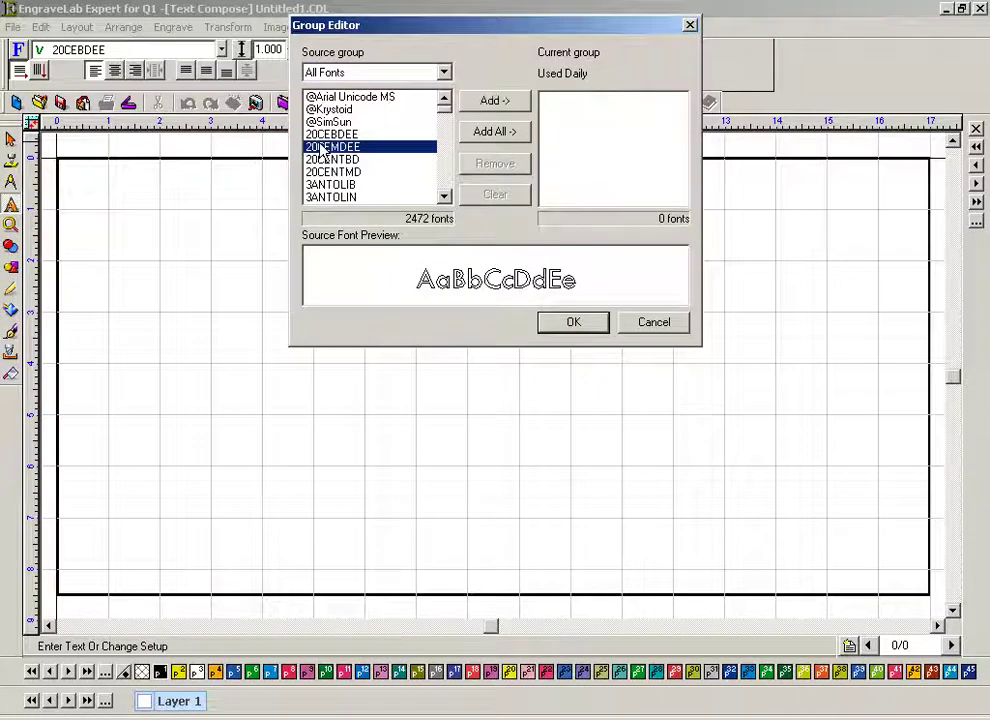
key(q)
double_click(444, 197)
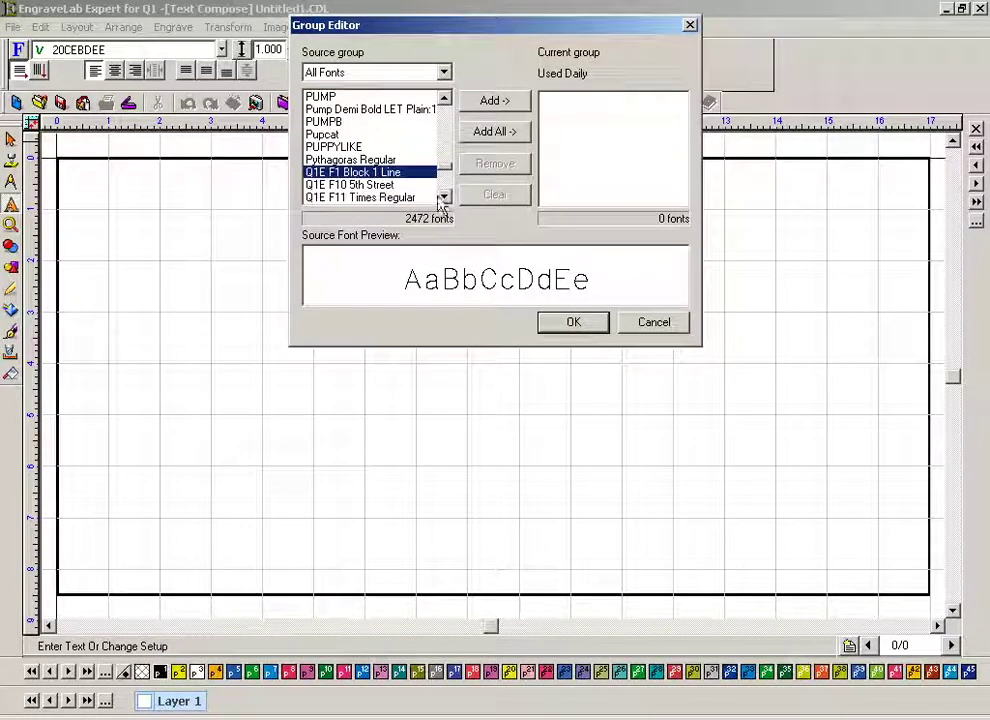
click(495, 102)
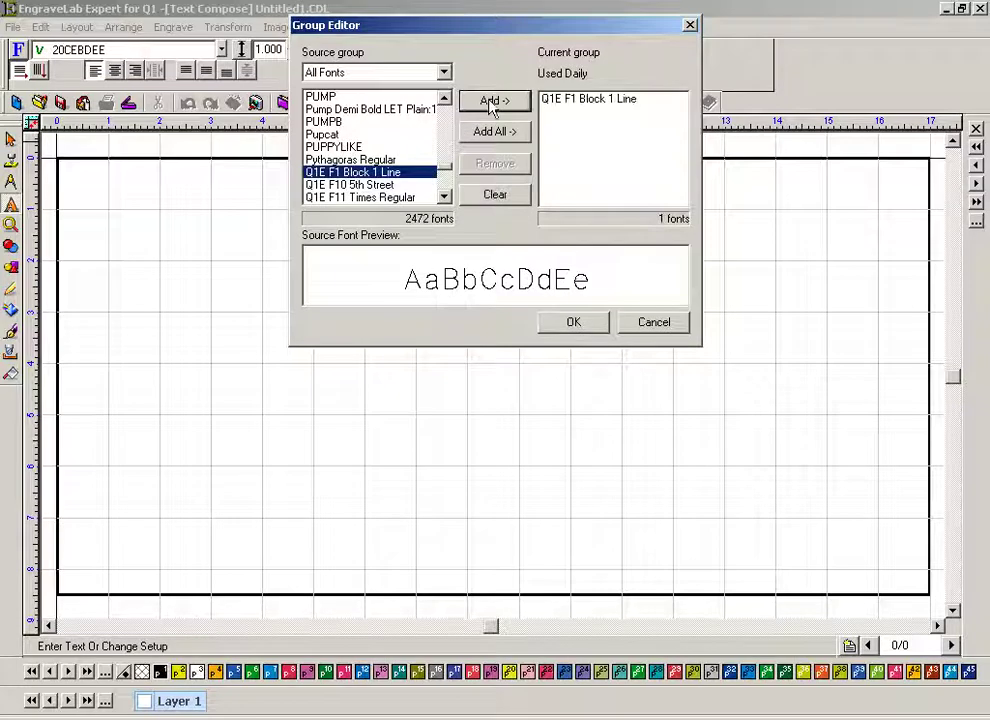
Add Q1E F13 Goudy Regular and Q1E F16 Roman 4 Line to Used Daily
click(444, 197)
click(444, 197)
click(445, 199)
click(445, 199)
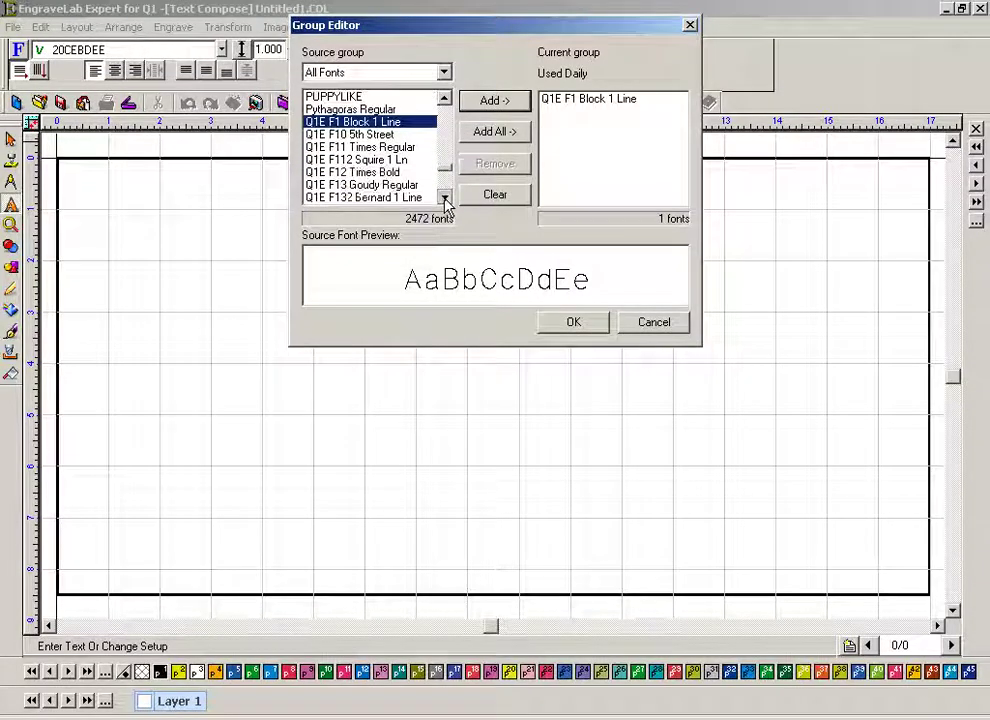
click(445, 199)
click(361, 173)
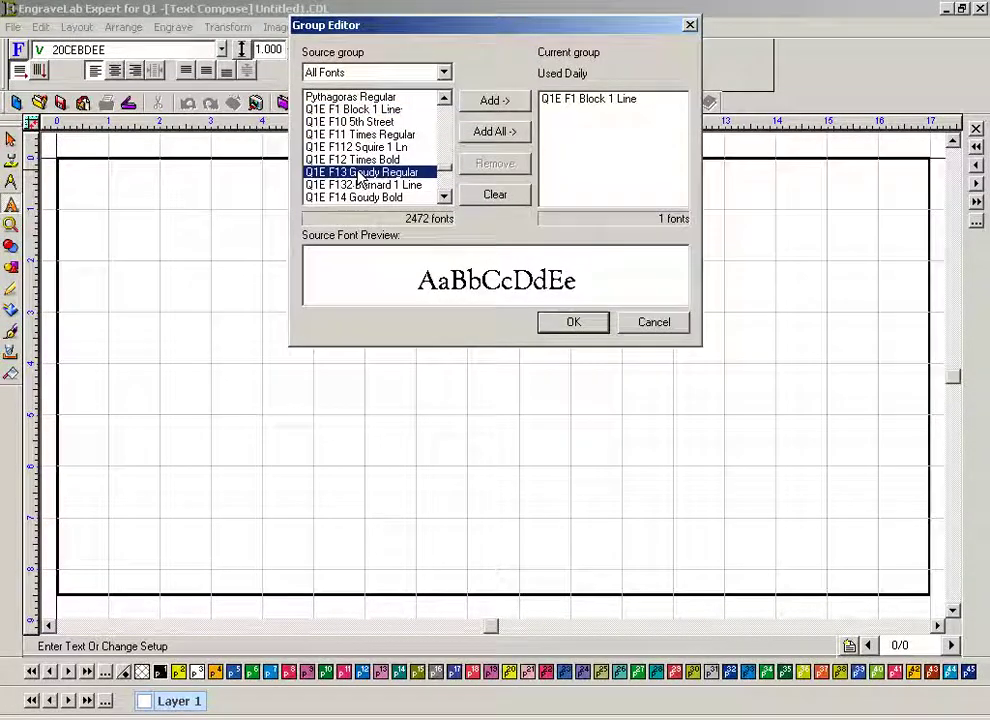
click(503, 102)
click(444, 197)
click(444, 197)
click(444, 197)
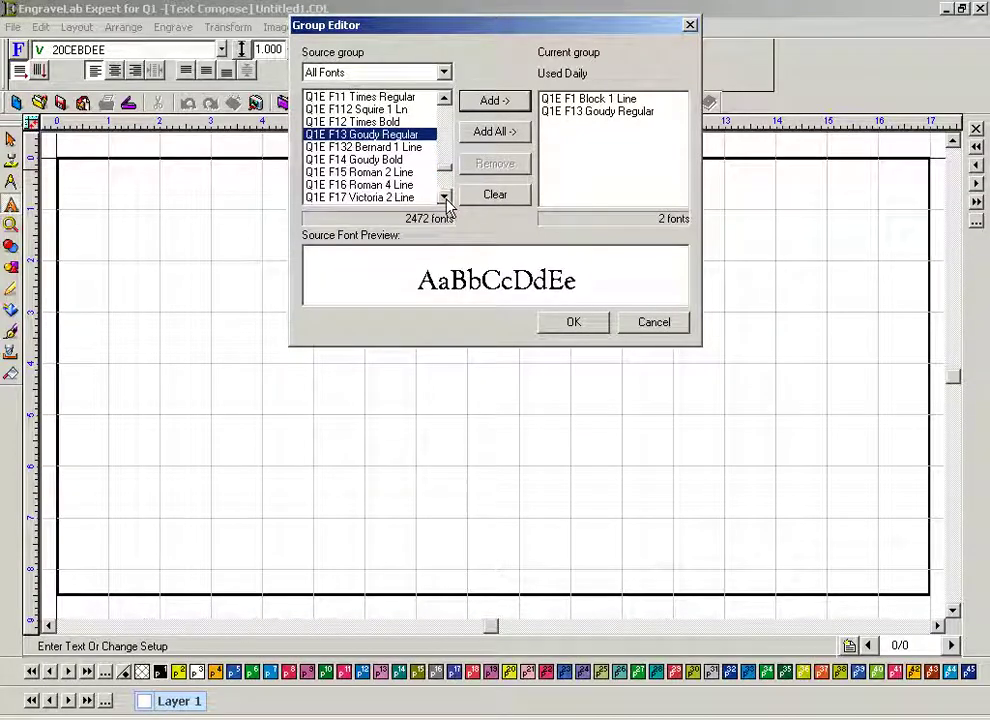
click(365, 184)
click(494, 101)
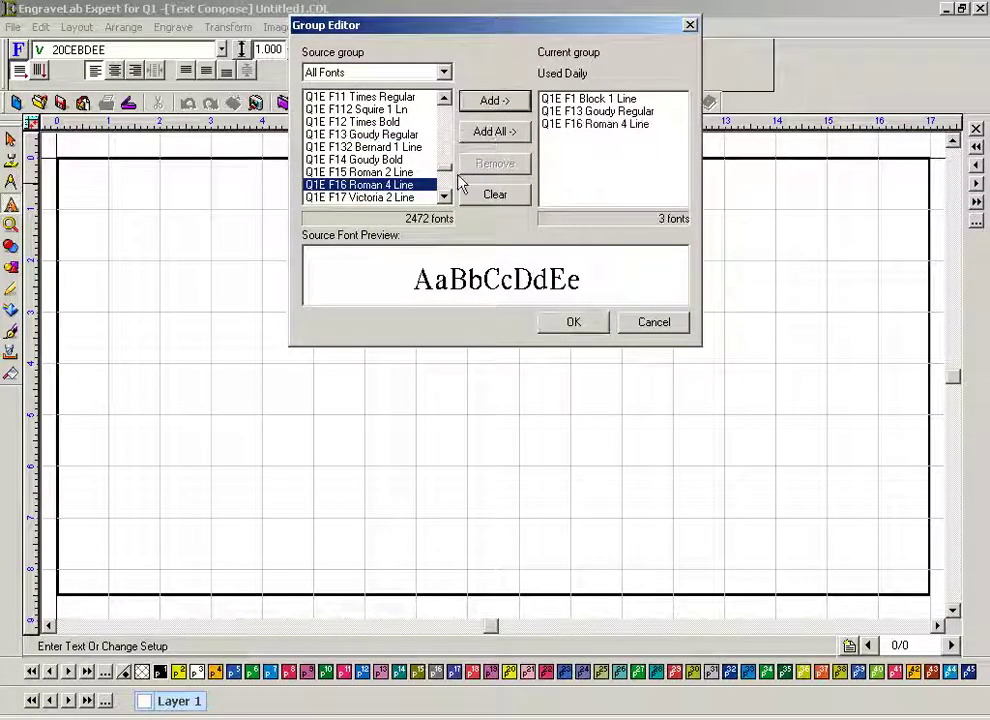
Add Q1E F49 Nimbus 2 Line to Used Daily
click(446, 198)
click(446, 198)
click(446, 198)
click(446, 198)
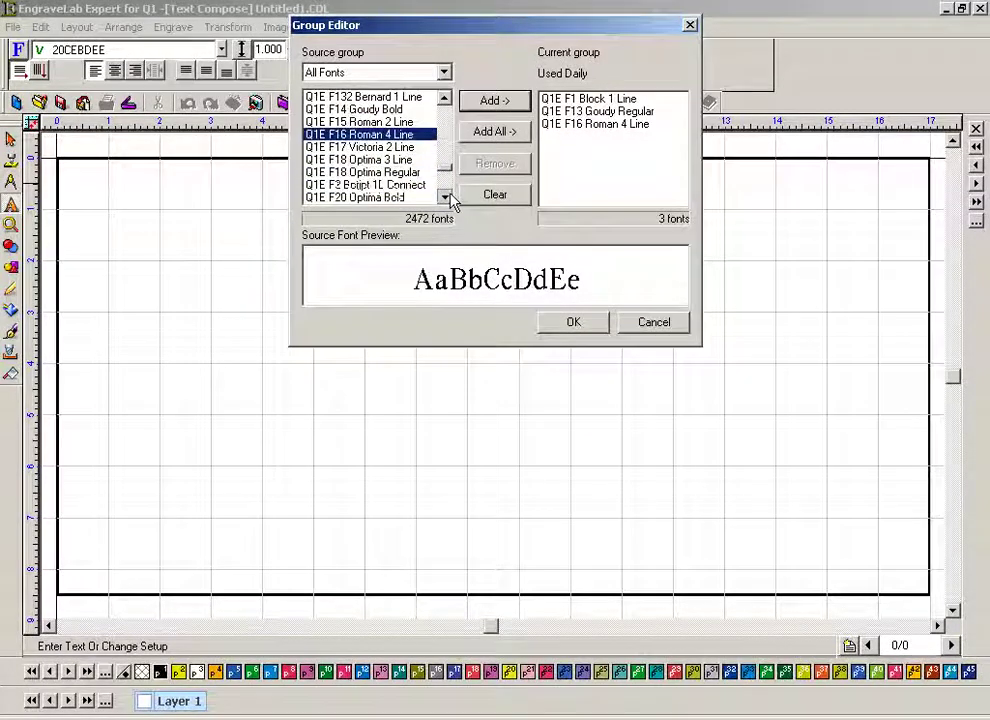
click(445, 197)
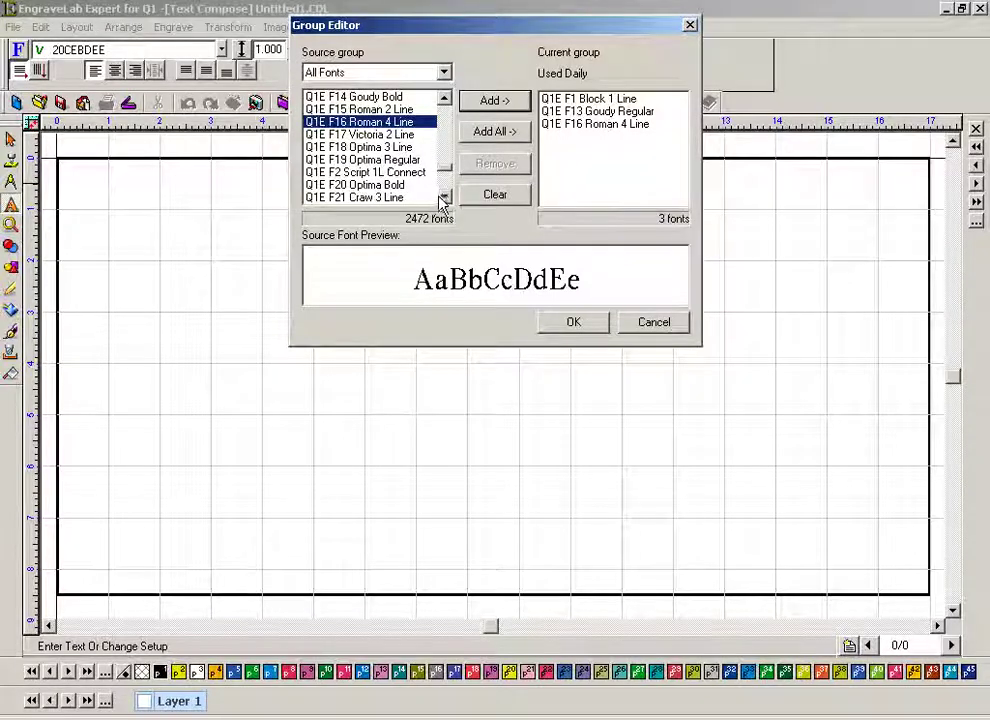
drag(445, 198, 445, 198)
click(445, 198)
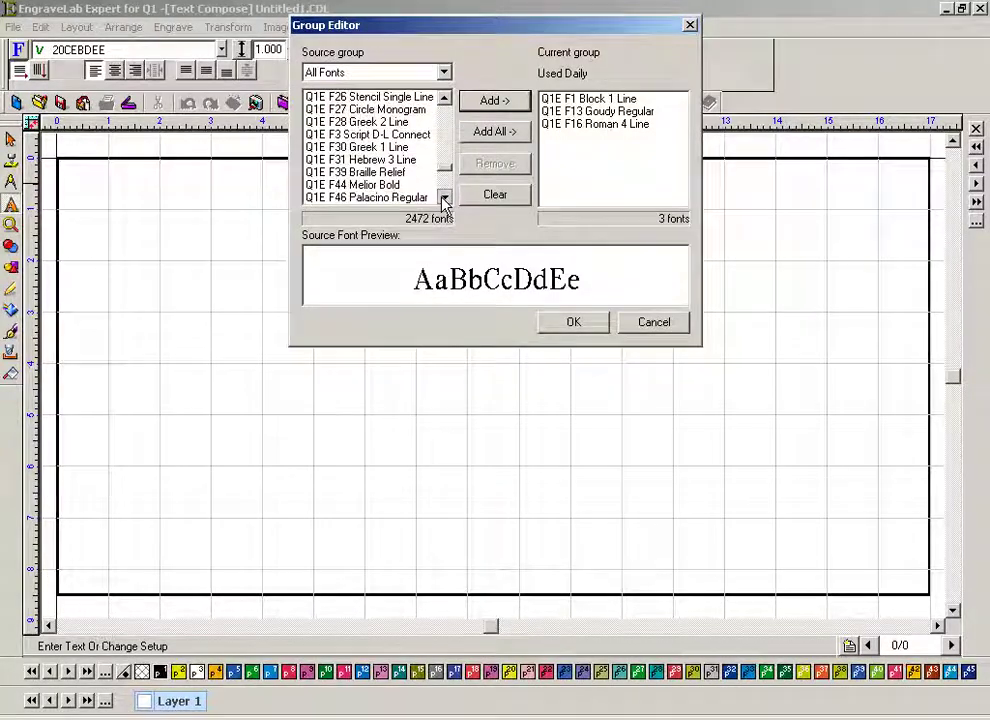
click(445, 198)
click(445, 198)
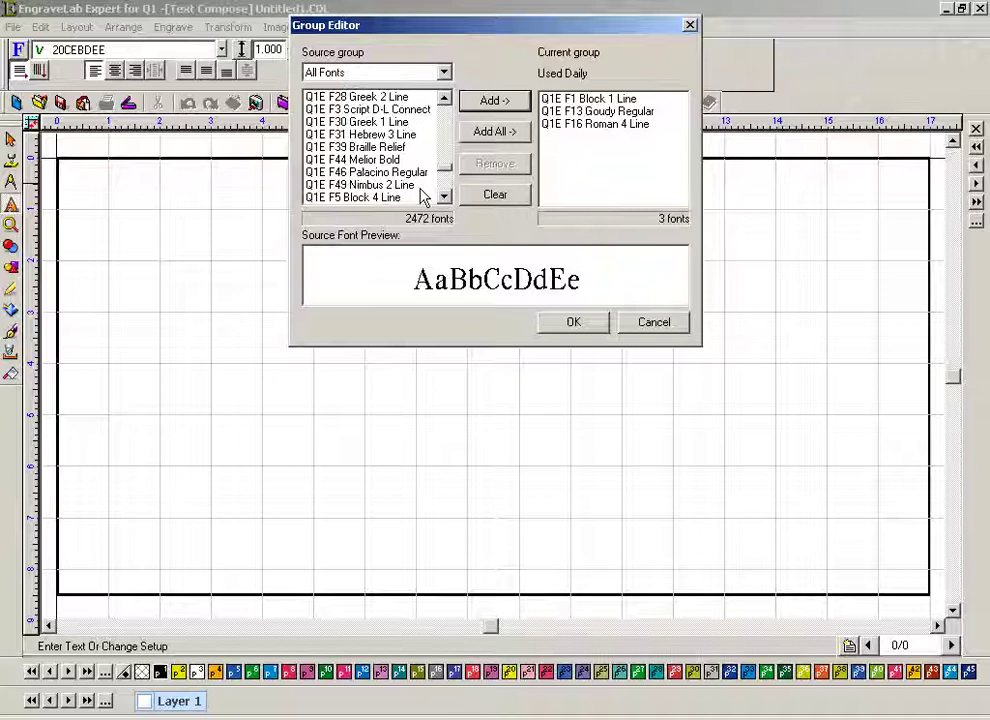
click(420, 187)
click(493, 102)
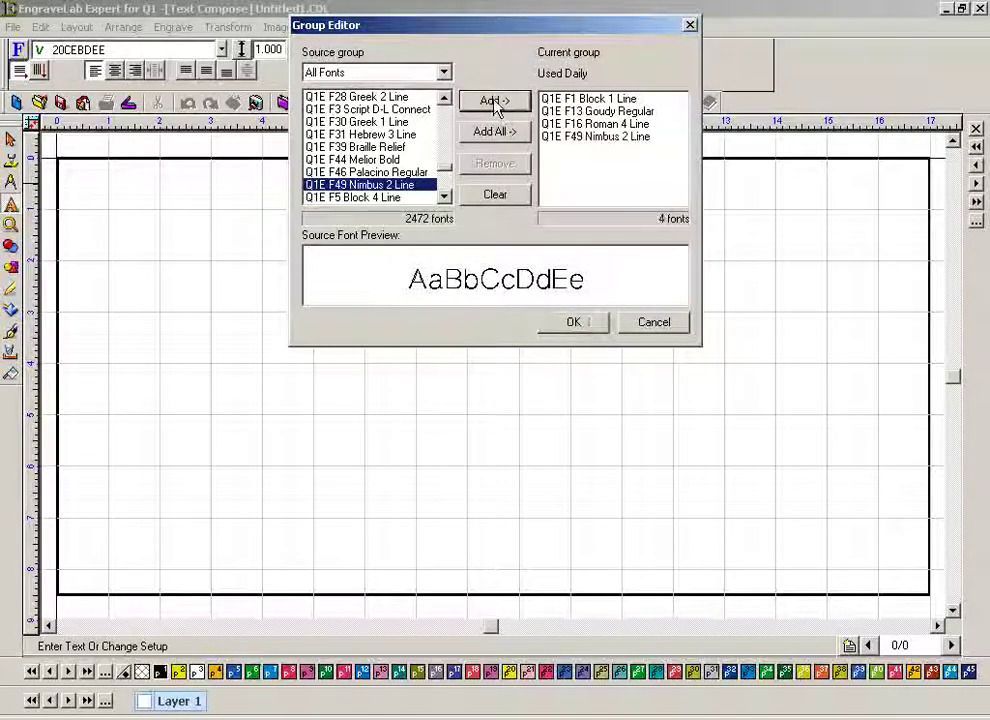
Add Q1E F69 Normal Blk 2X to Used Daily and confirm the group's font list
click(446, 197)
click(446, 197)
click(446, 197)
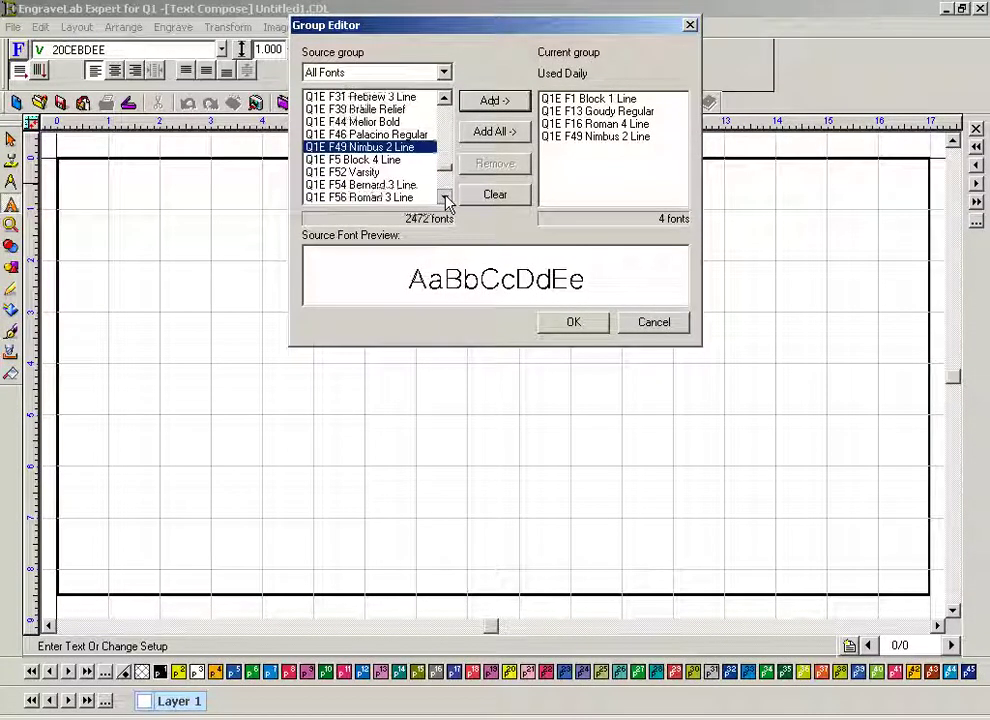
click(446, 197)
click(446, 197)
click(446, 197)
click(446, 197)
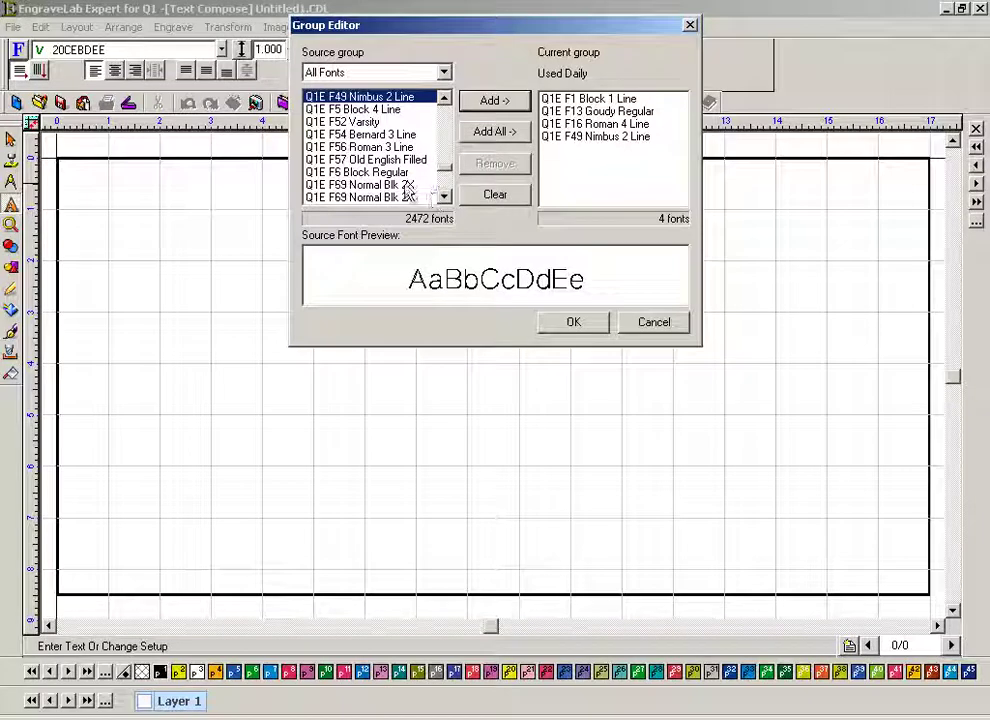
click(365, 185)
click(494, 102)
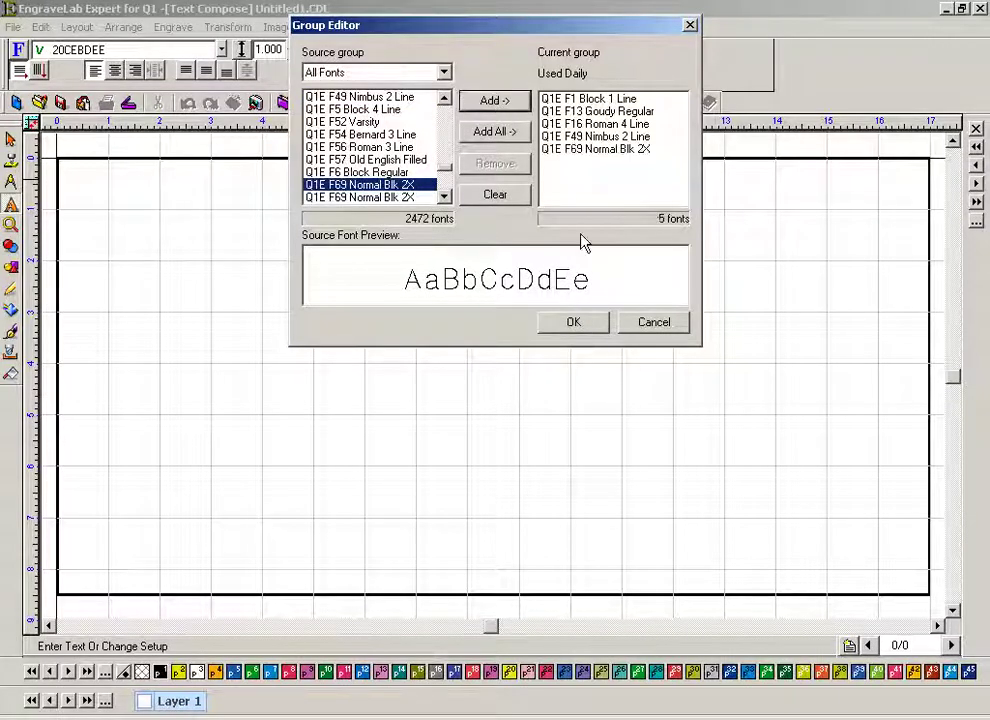
click(578, 322)
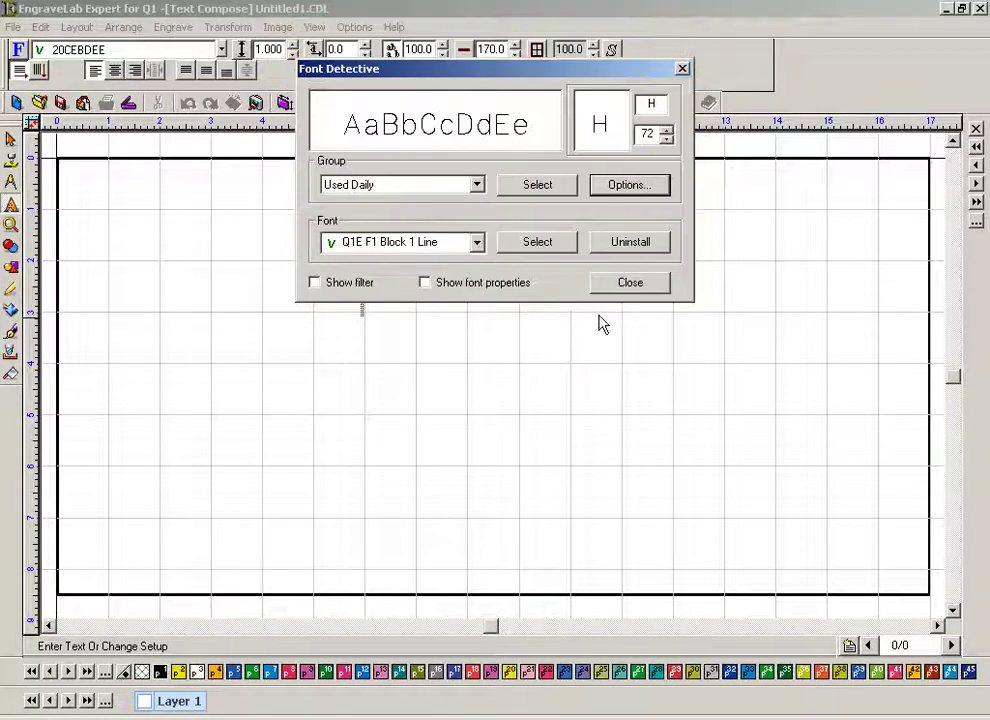
Make Used Daily the active group and pick Q1E F13 Goudy Regular from it in the font list
click(538, 186)
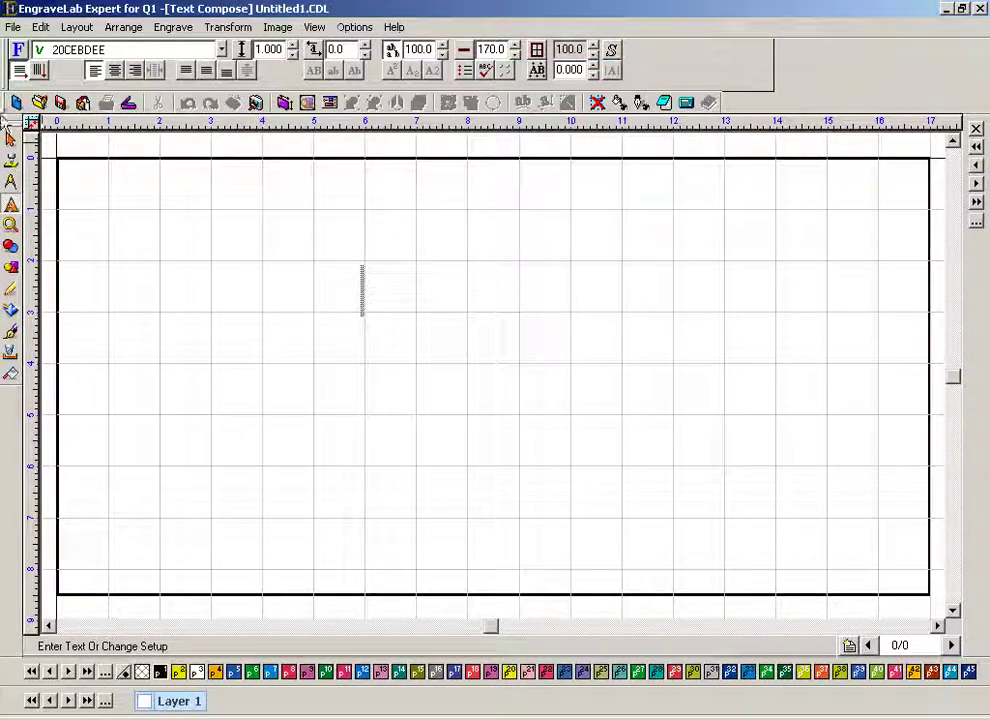
click(221, 50)
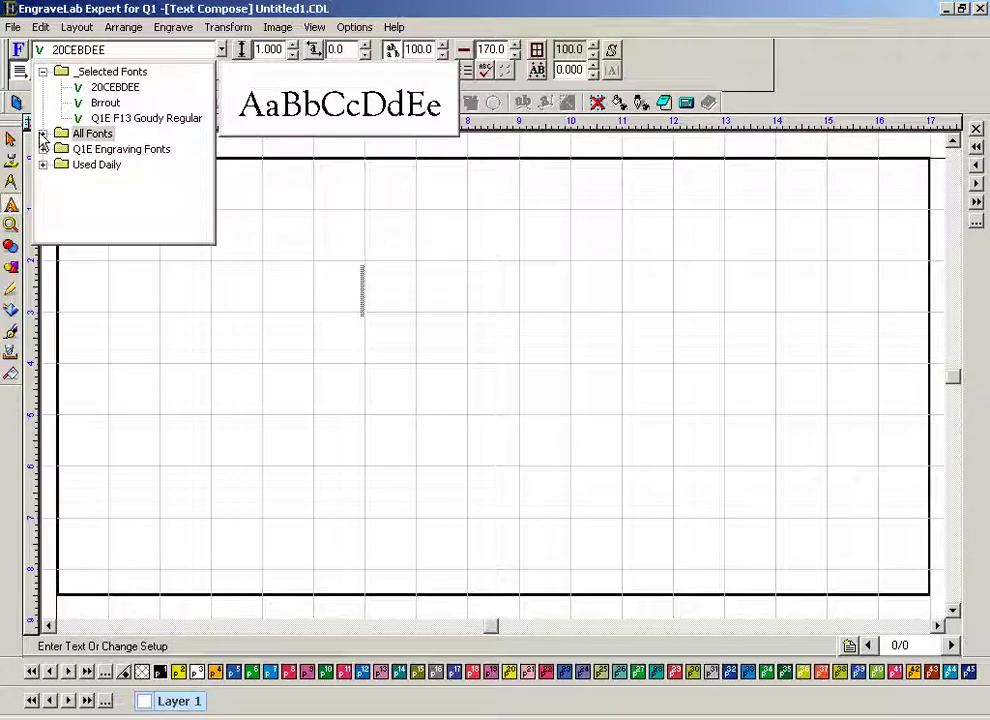
click(43, 72)
click(92, 87)
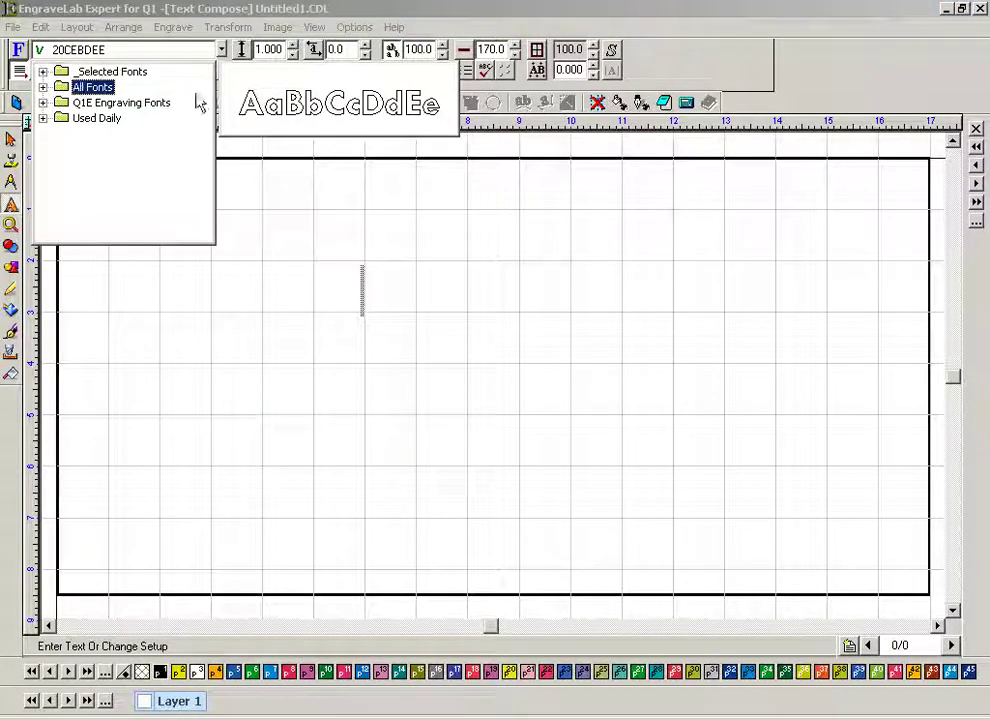
click(44, 103)
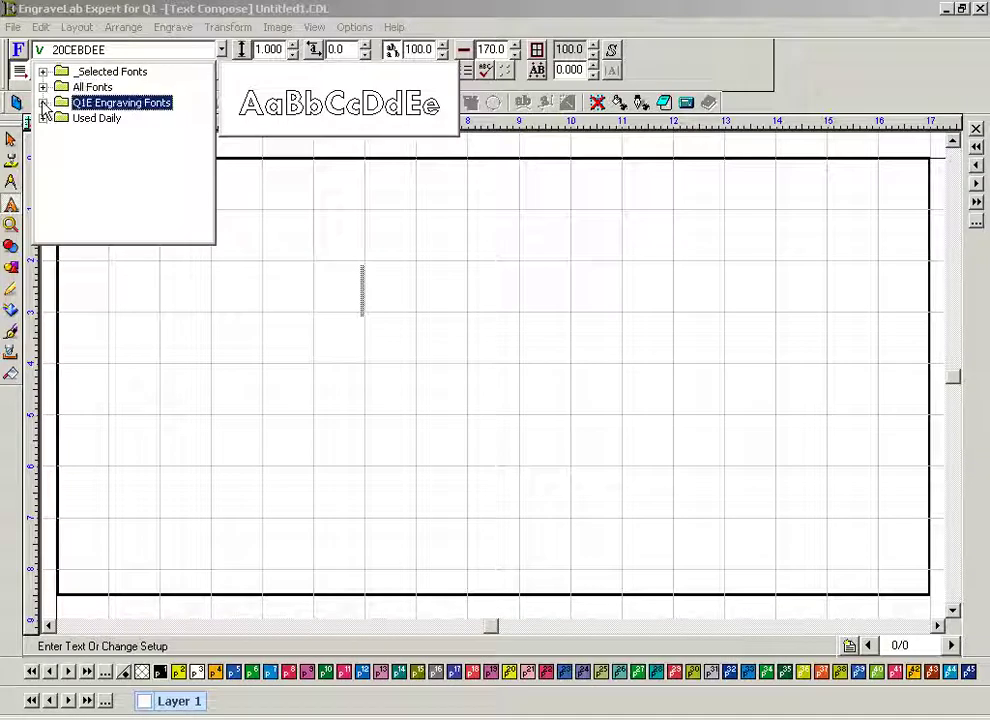
click(43, 118)
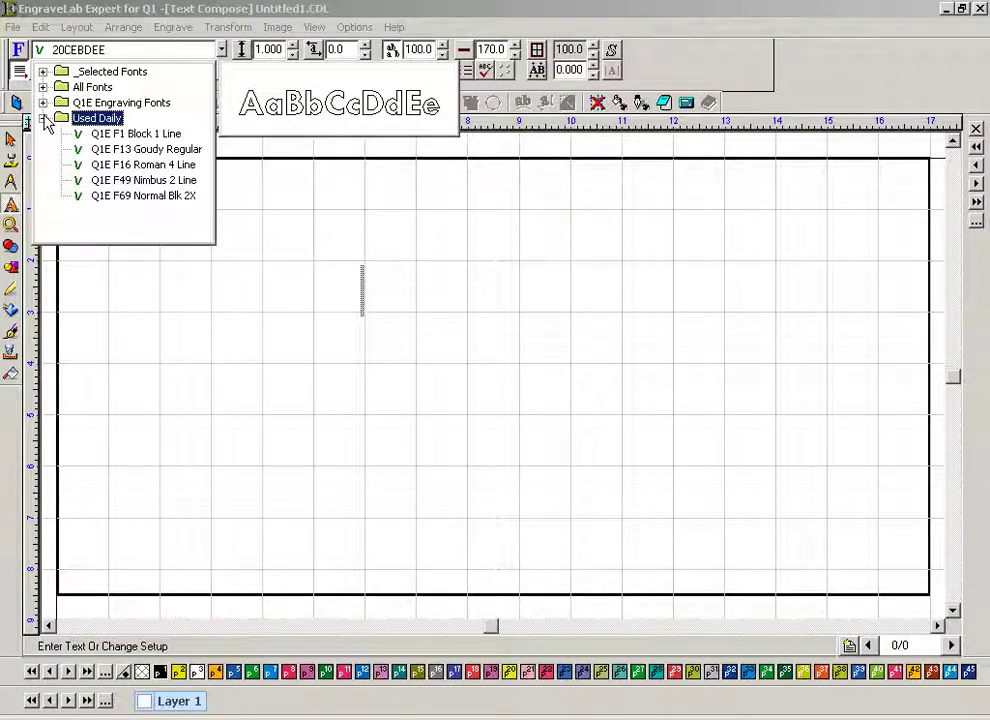
click(146, 150)
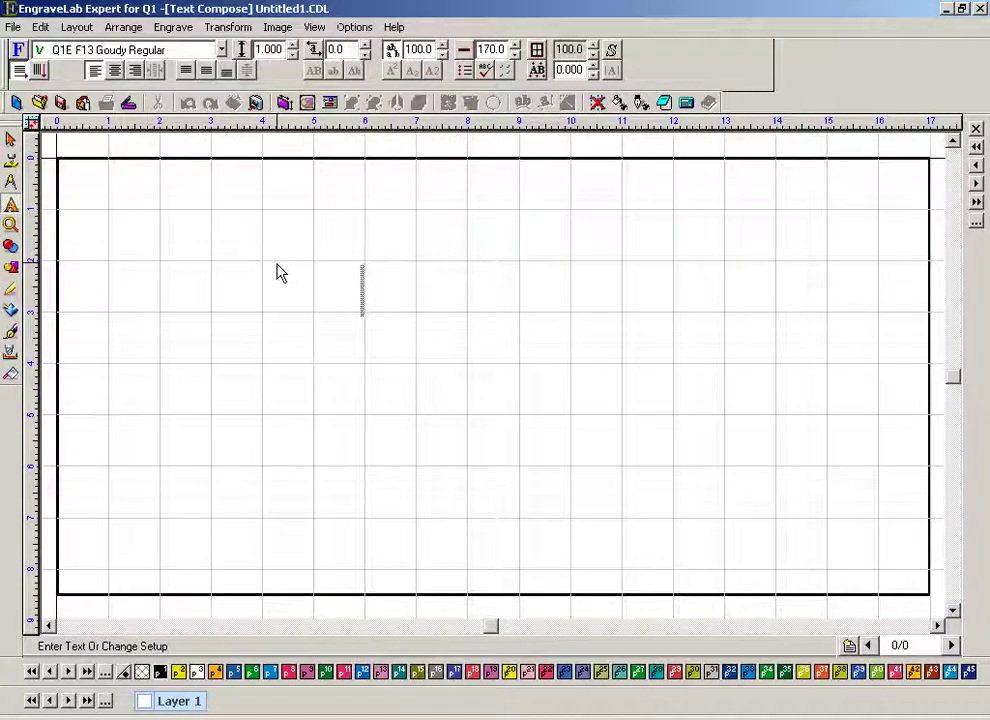
Type 'Fred's the Font King' and centre it on the page
text(Fred)
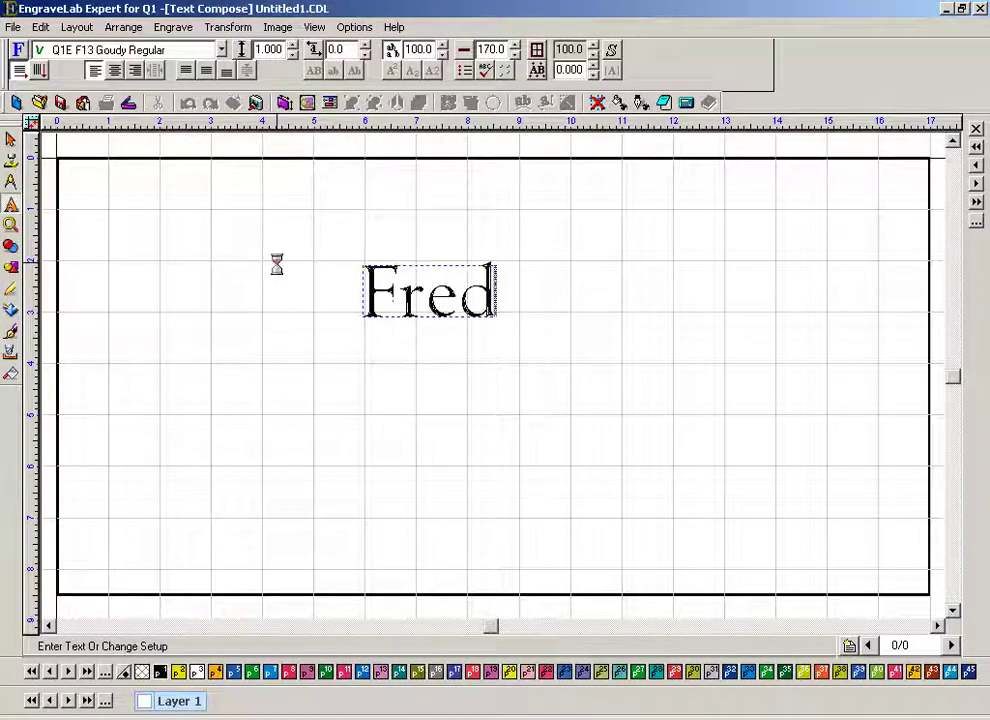
text('s the )
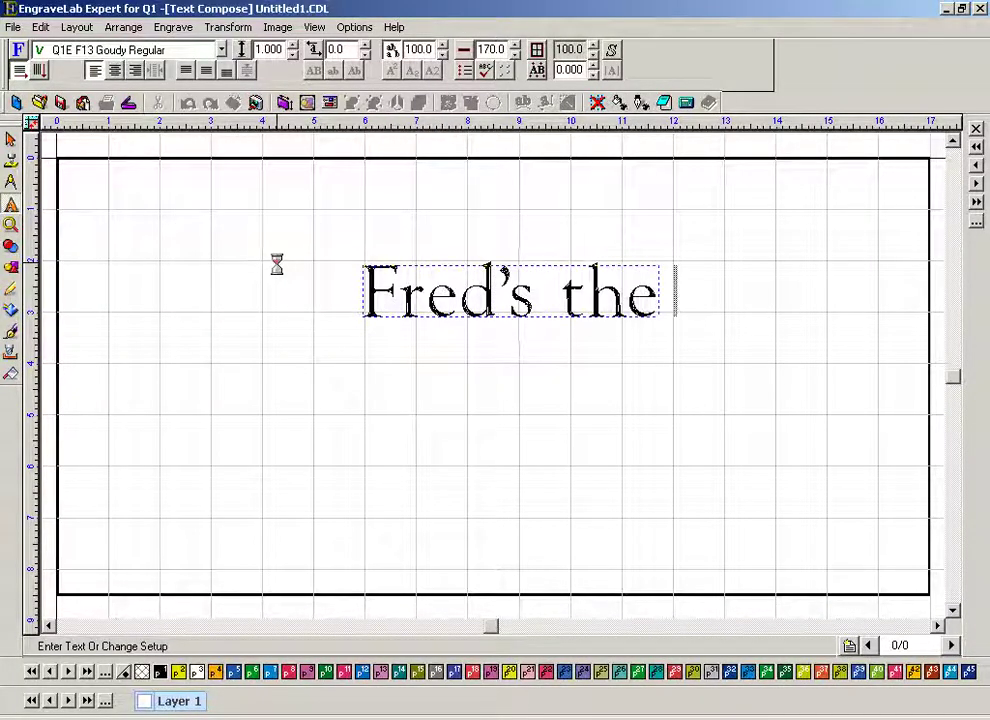
text(Font)
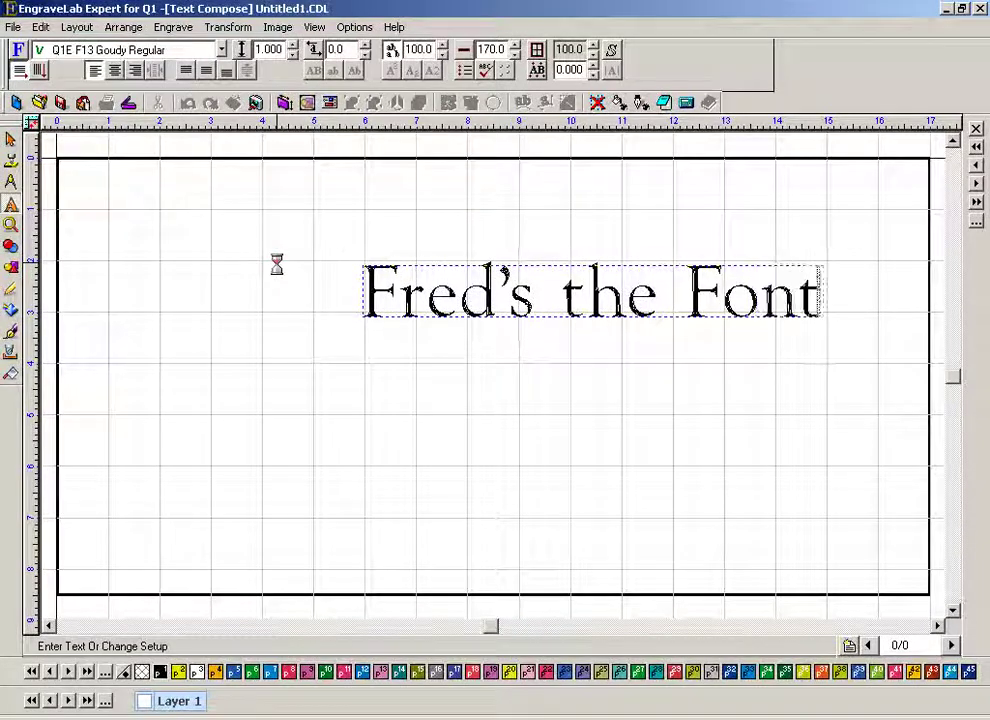
text( Kir)
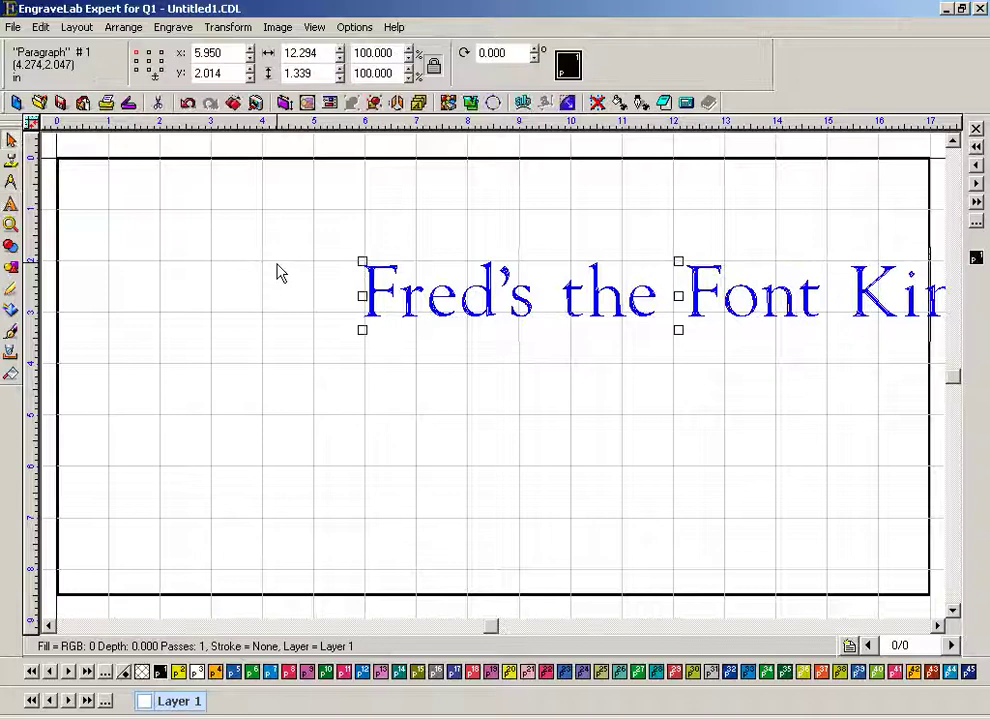
key(ctrl+a)
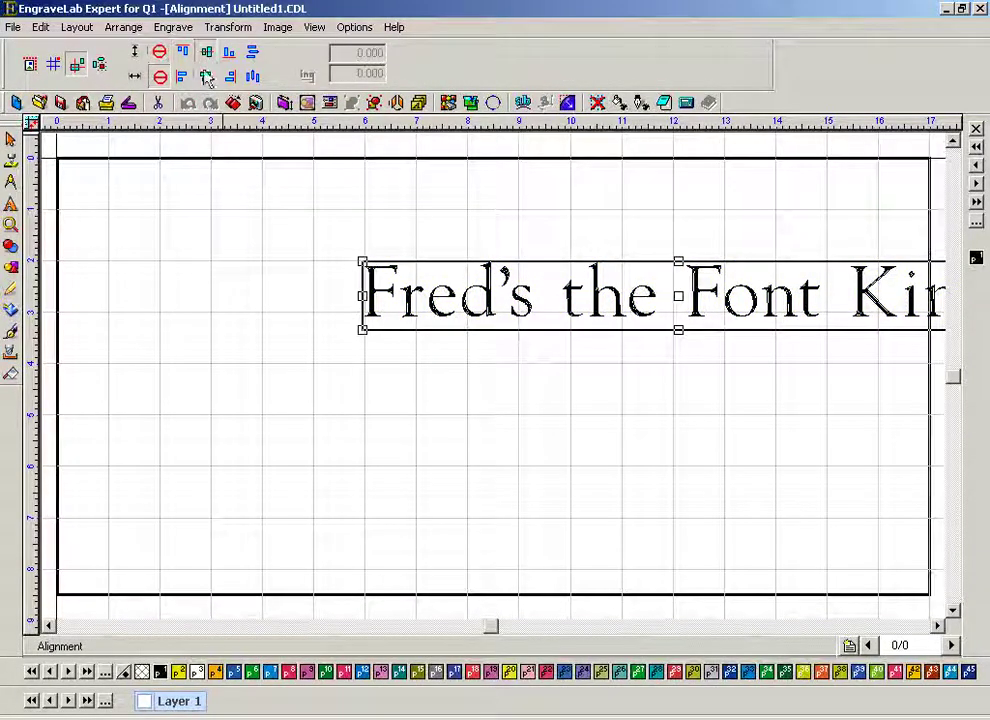
click(30, 65)
click(388, 244)
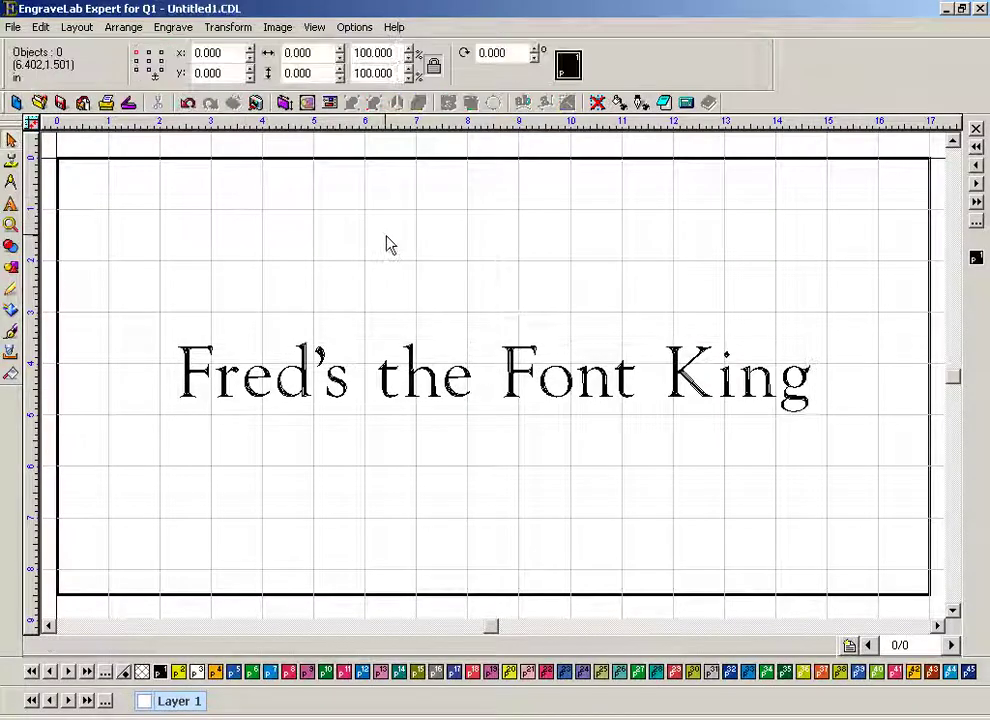
Select the entire 'Fred's the Font King' line and switch it to Q1E F16 Roman 4 Line from Used Daily
double_click(183, 390)
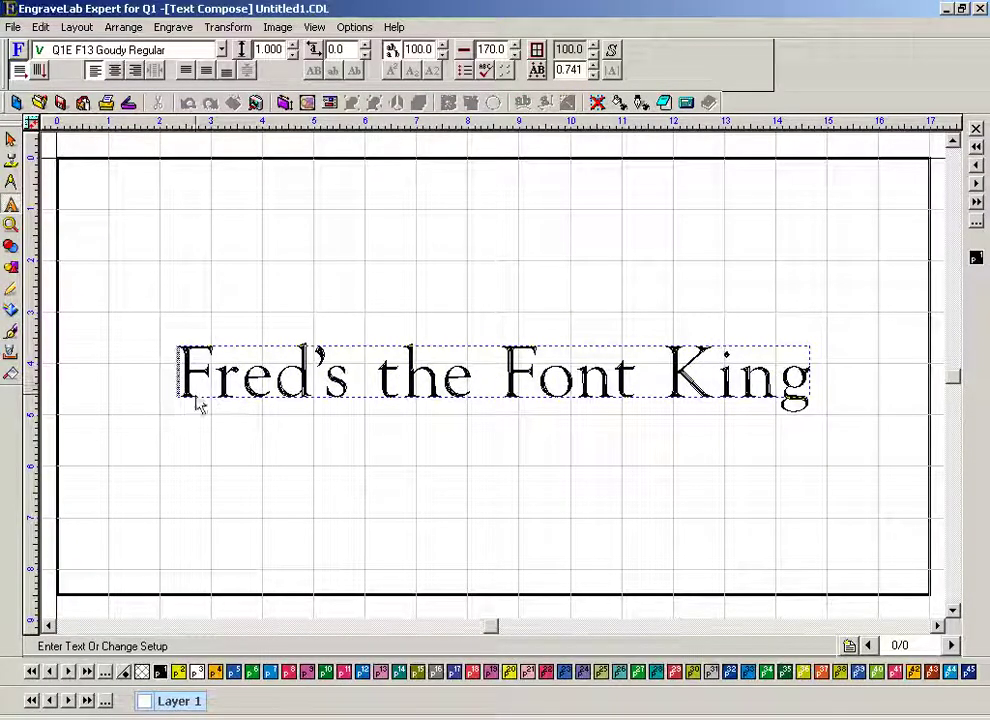
click(11, 140)
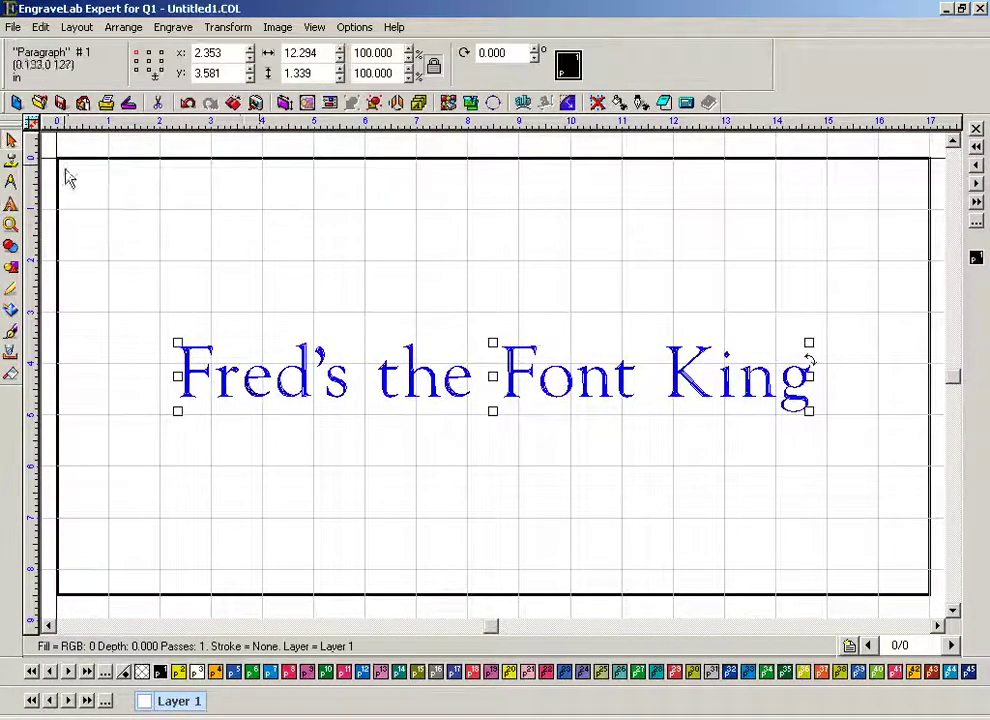
double_click(226, 398)
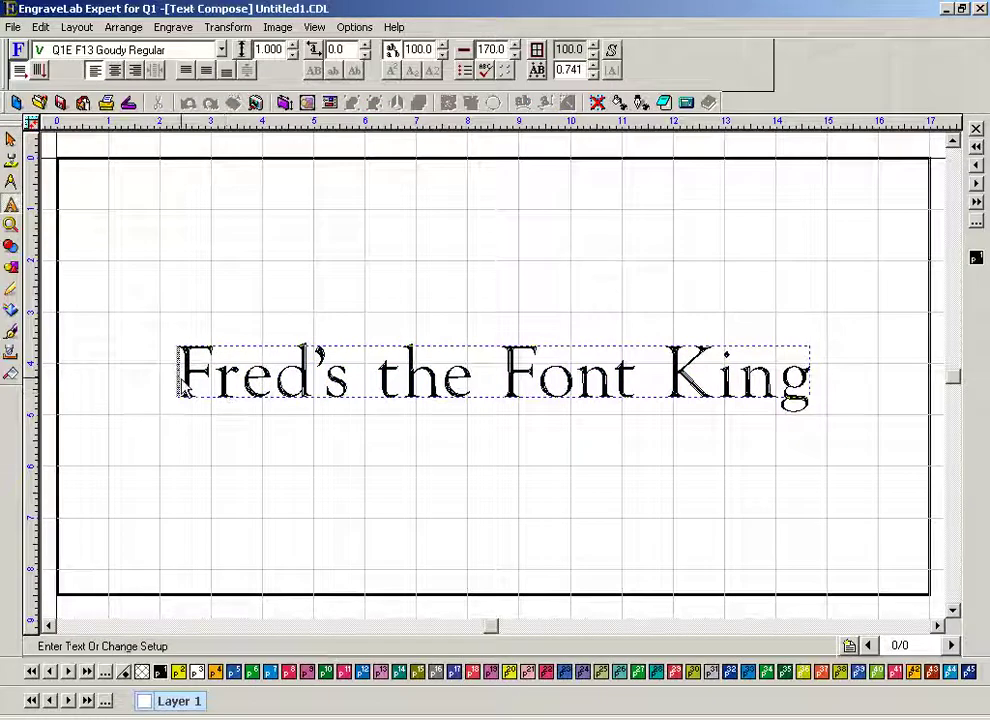
key(shift+Right)
key(shift+Right)
key(shift+Right)
key(shift+Right)
key(shift+Right)
key(shift+Right)
key(shift+Right)
key(shift+Right)
key(shift+Right)
key(shift+Right)
key(shift+Right)
key(shift+Right)
key(shift+Right)
key(shift+Right)
key(shift+Right)
key(shift+Right)
key(shift+Right)
key(shift+Right)
key(shift+Right)
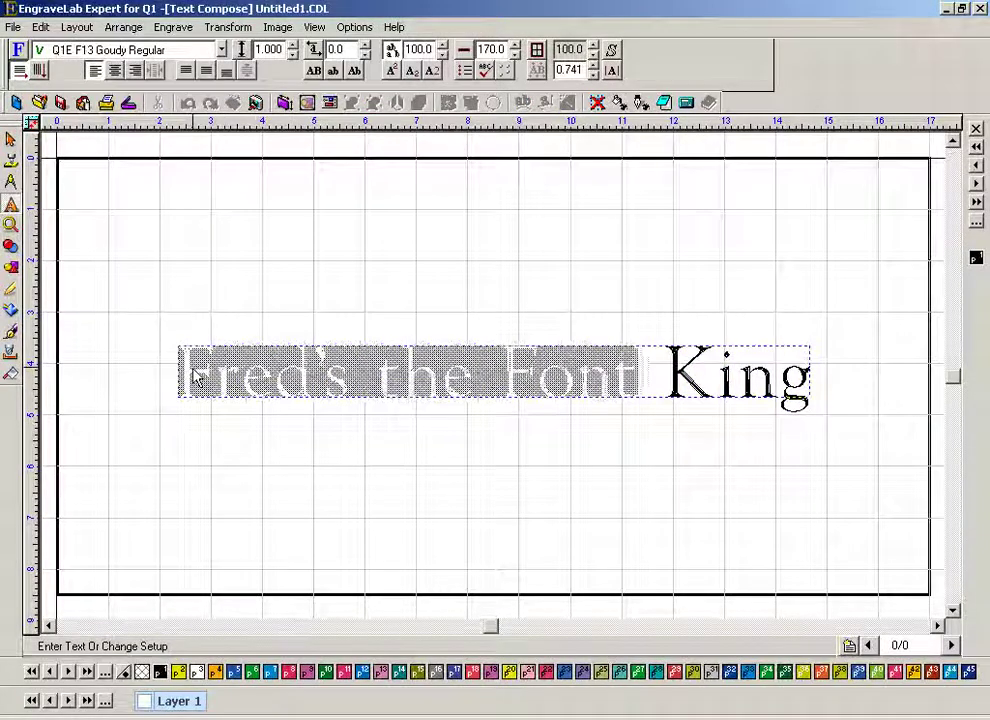
key(shift+Left)
key(shift+Left)
key(shift+Left)
key(shift+Left)
key(shift+Left)
key(shift+Left)
key(shift+Left)
key(shift+Left)
key(shift+Left)
key(shift+Left)
key(shift+Left)
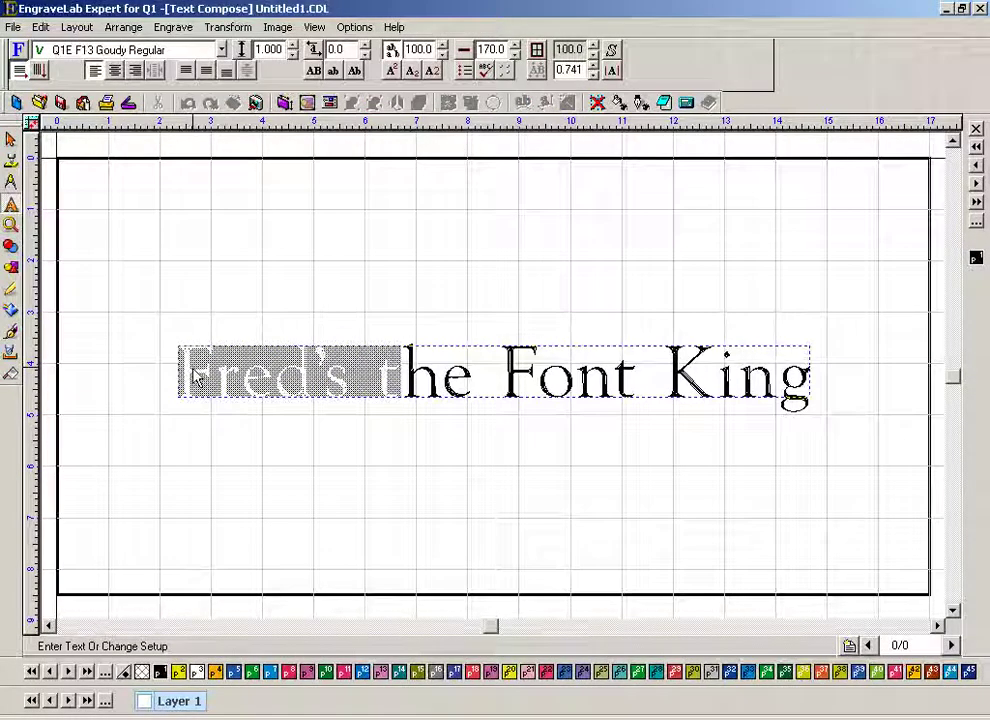
key(shift+End)
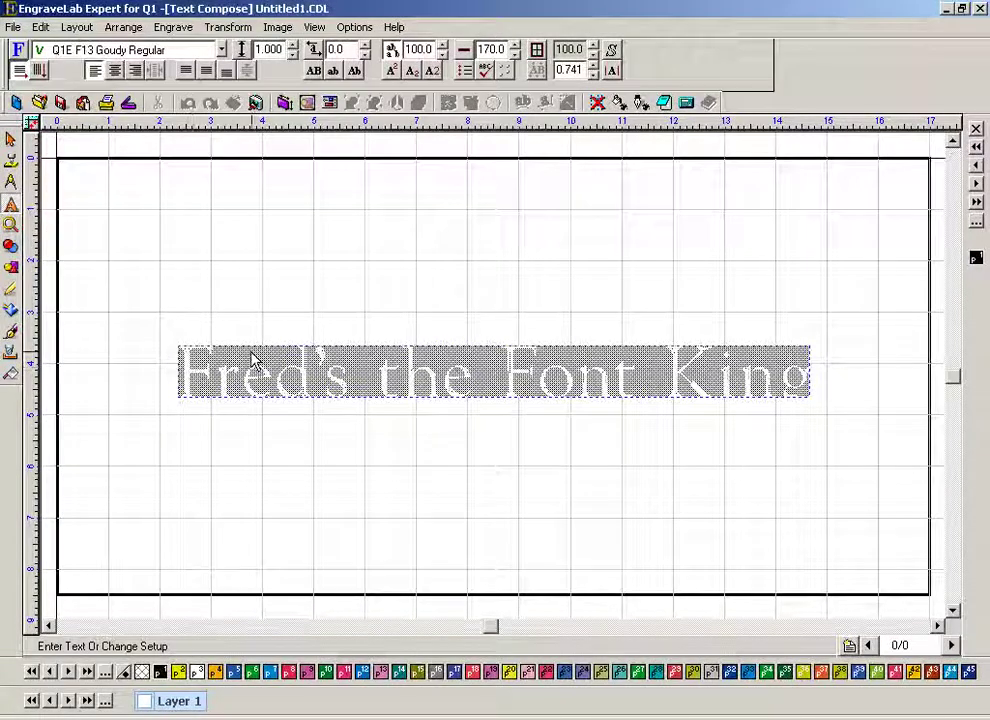
click(221, 49)
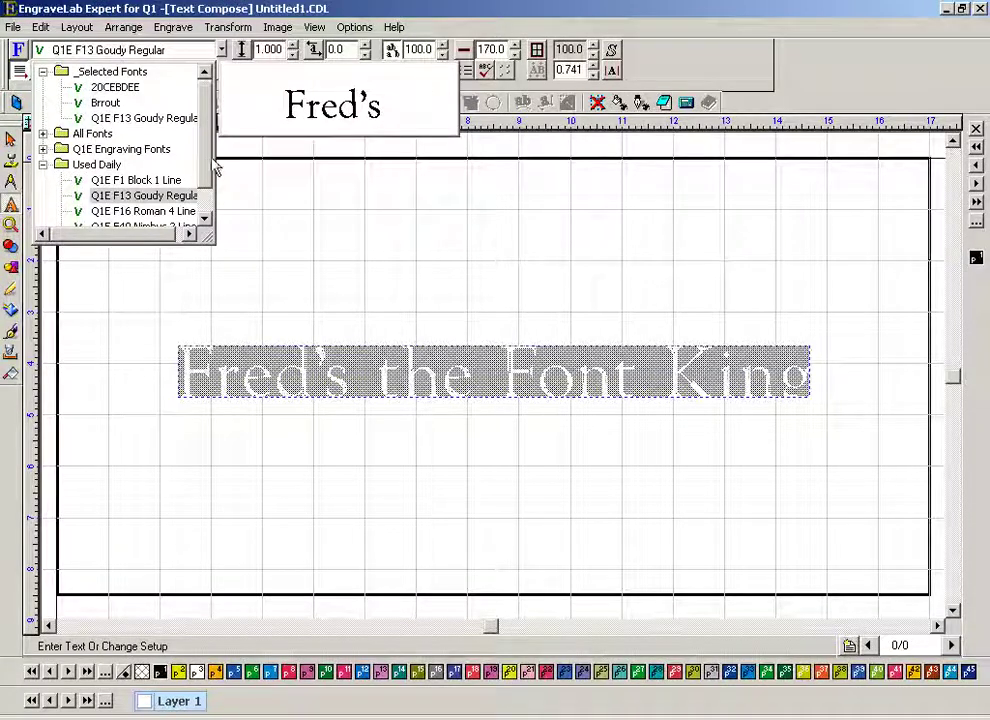
scroll(205, 185, down, 1)
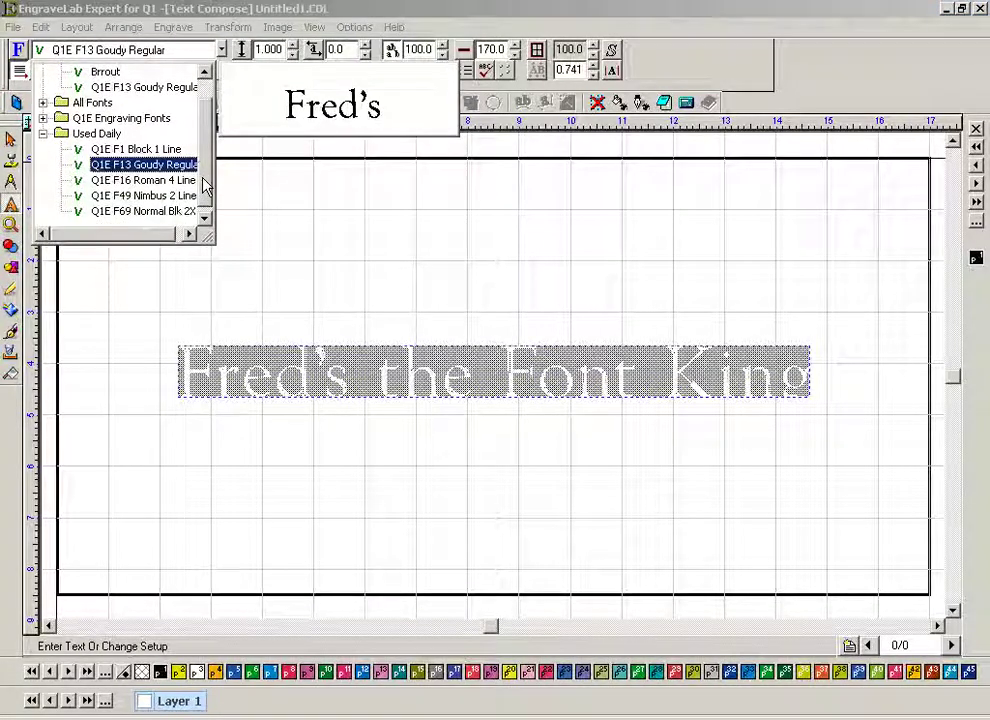
click(148, 184)
click(360, 243)
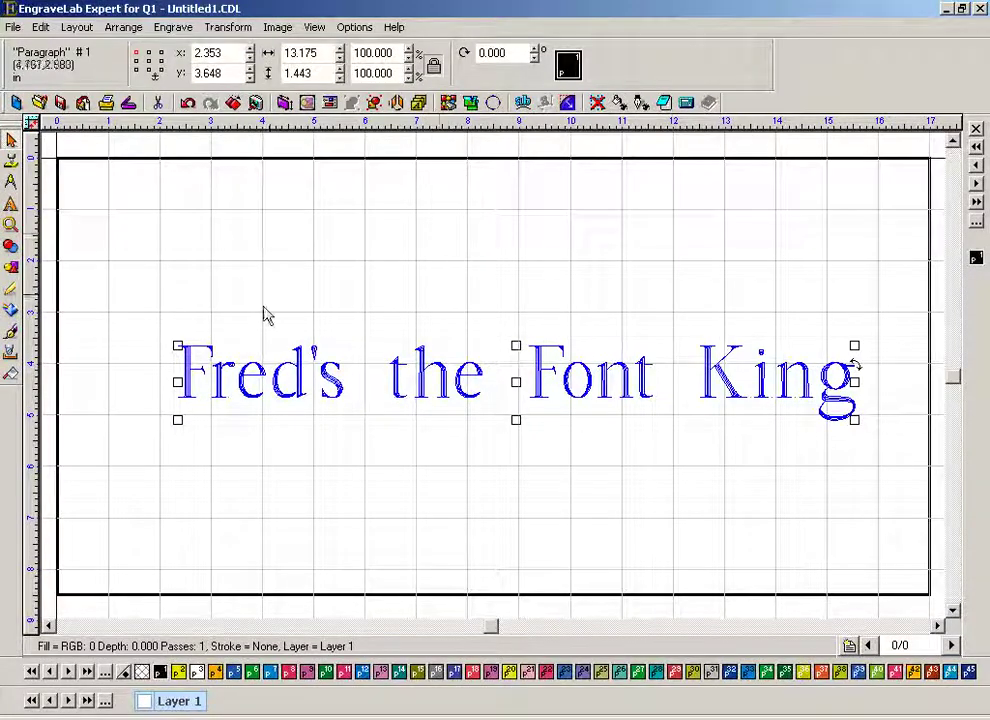
double_click(192, 398)
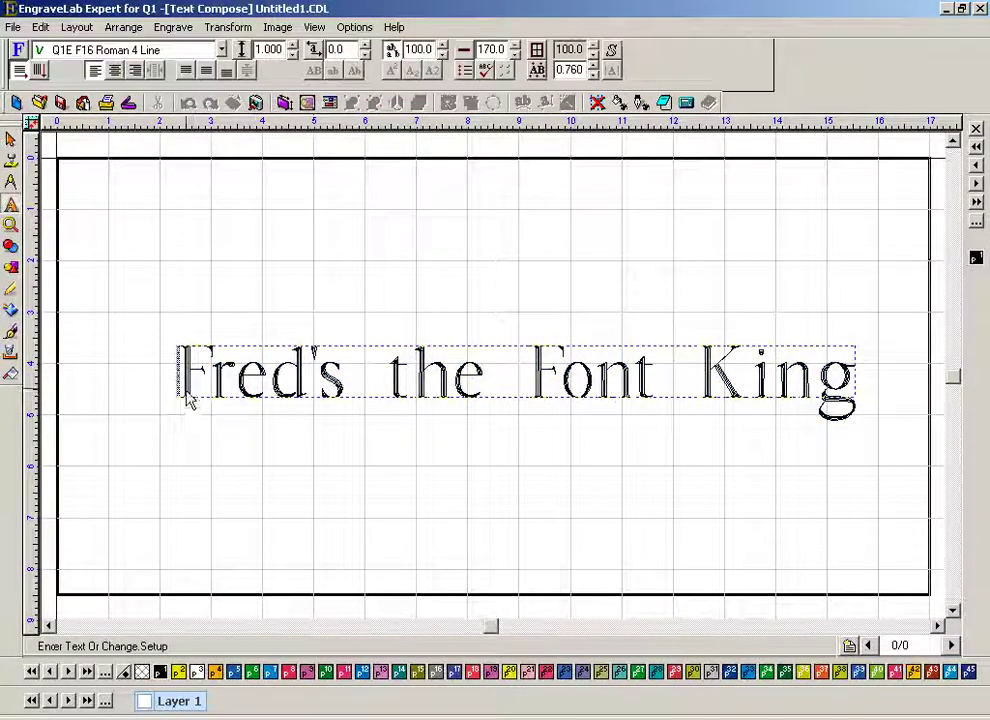
drag(190, 400, 885, 362)
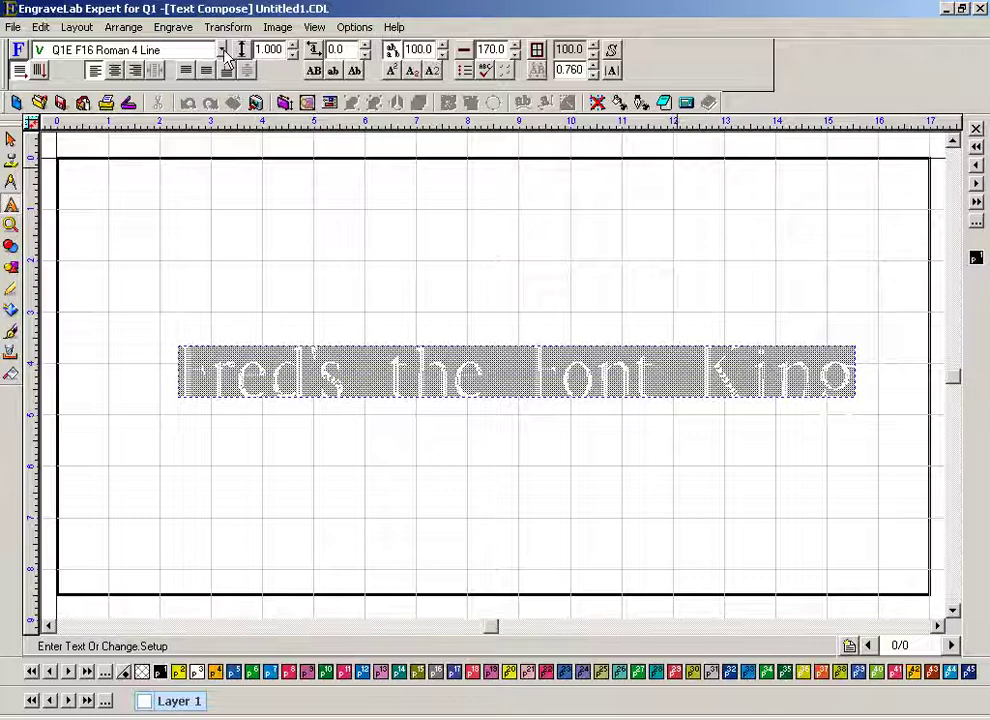
click(292, 55)
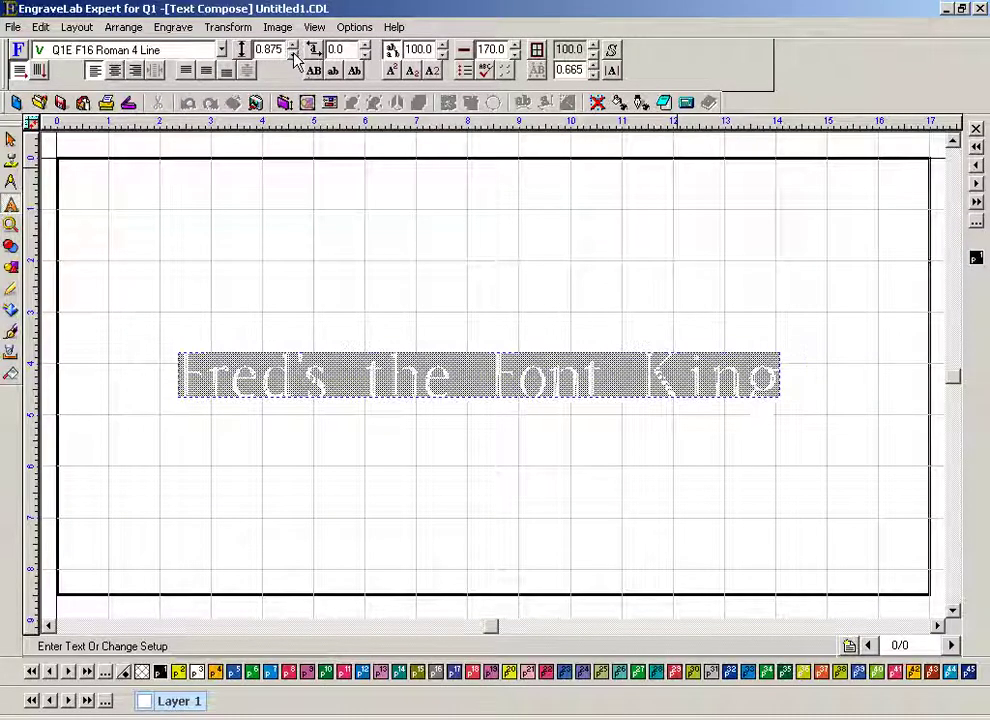
click(292, 55)
click(292, 55)
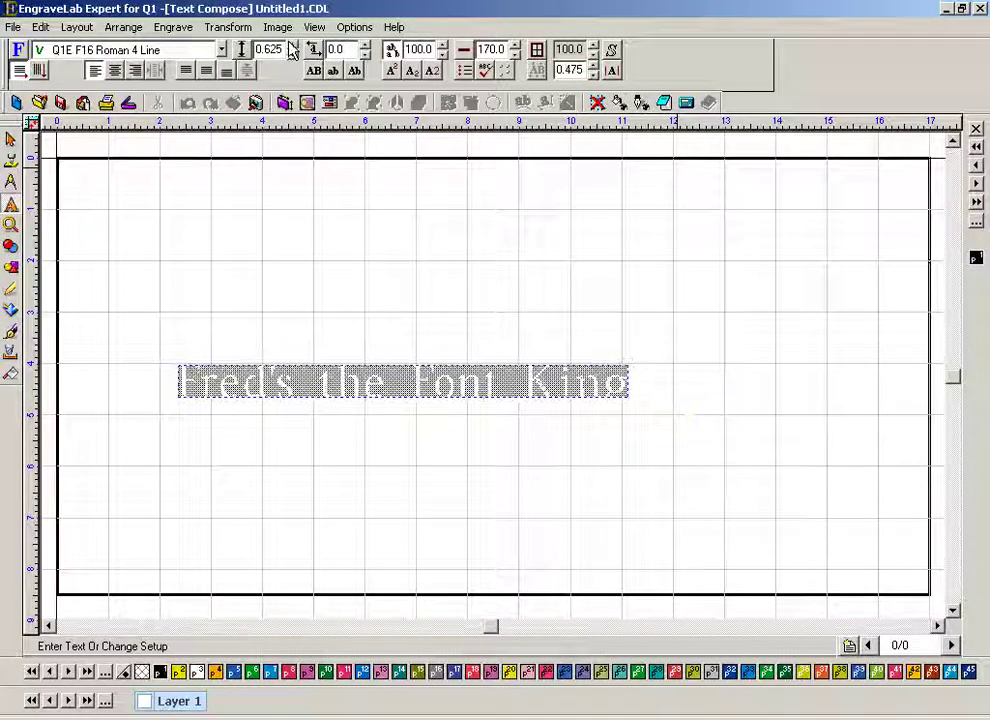
click(291, 46)
click(291, 46)
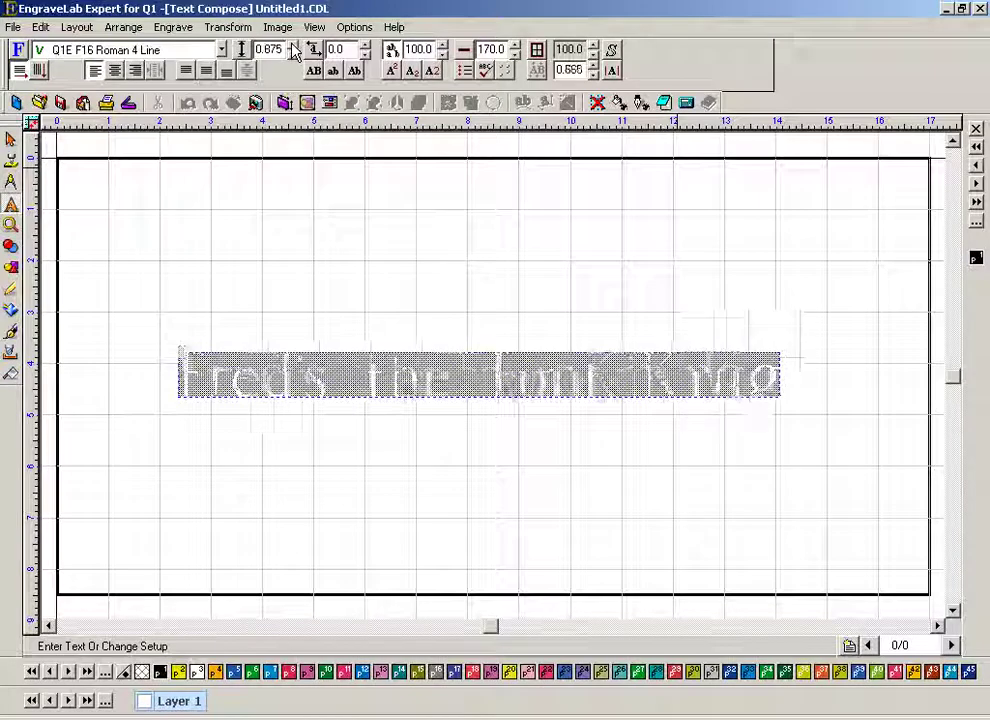
click(291, 46)
key(Escape)
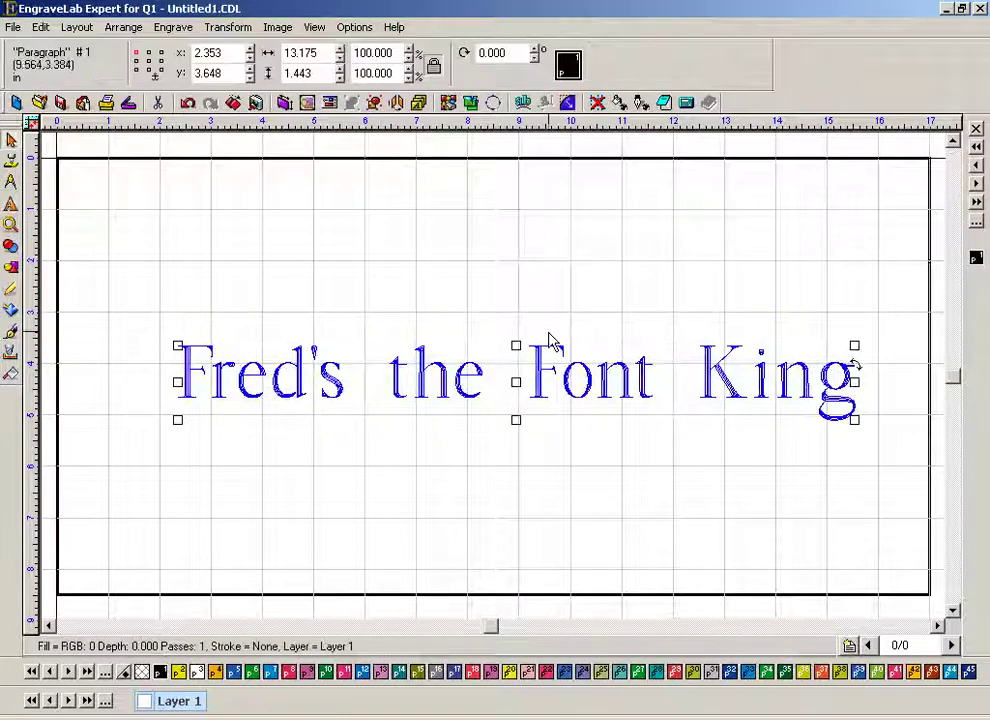